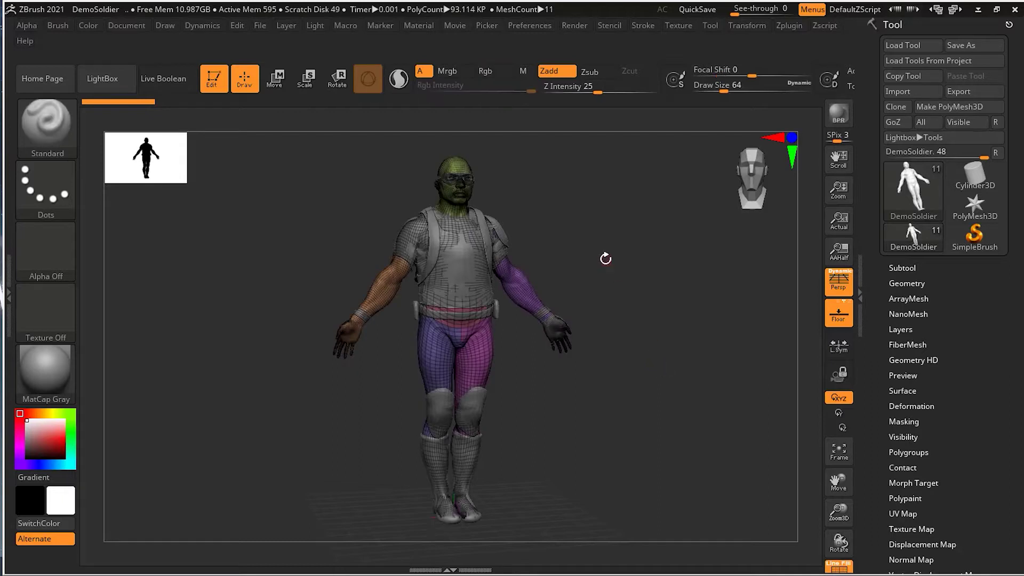
- Turn off the polygroup colour fill on the soldier model while keeping its wireframe lines
left_click_drag(639, 316, 684, 215, "alt")
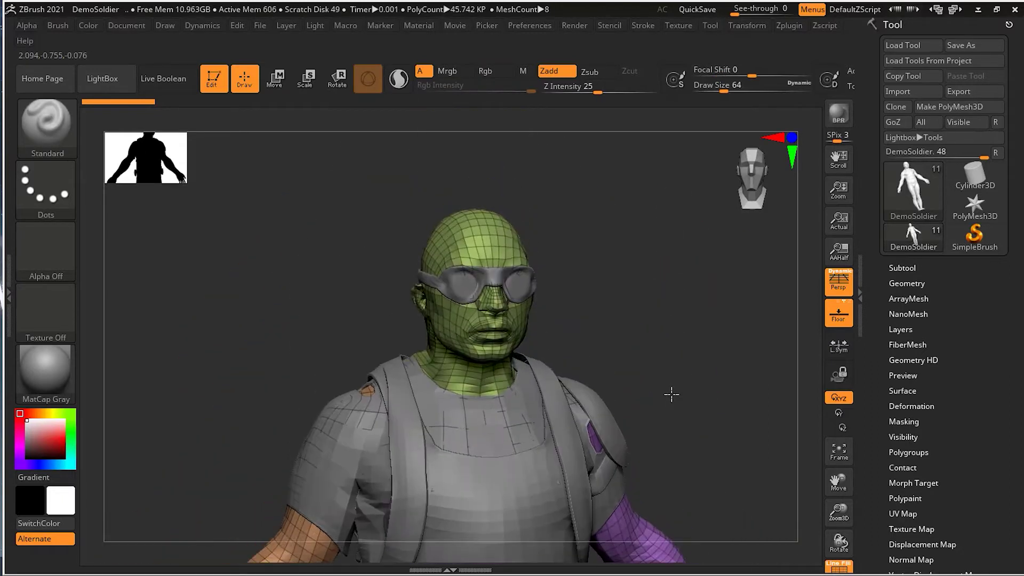
mouse_move(648, 320)
left_mouse_down("alt")
mouse_move(674, 304)
mouse_move(655, 325)
left_mouse_up("alt")
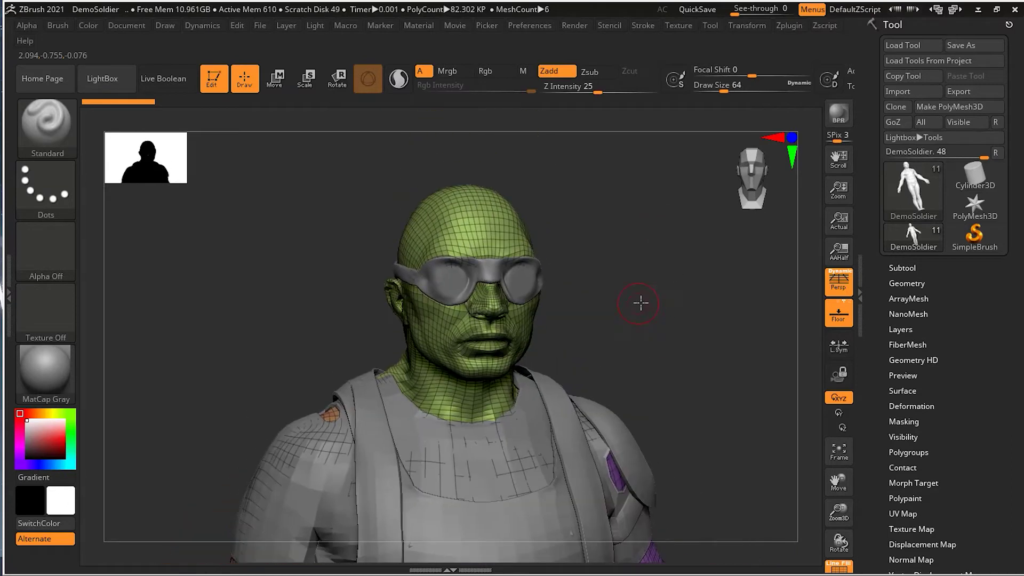
left_click_drag(640, 299, 732, 382)
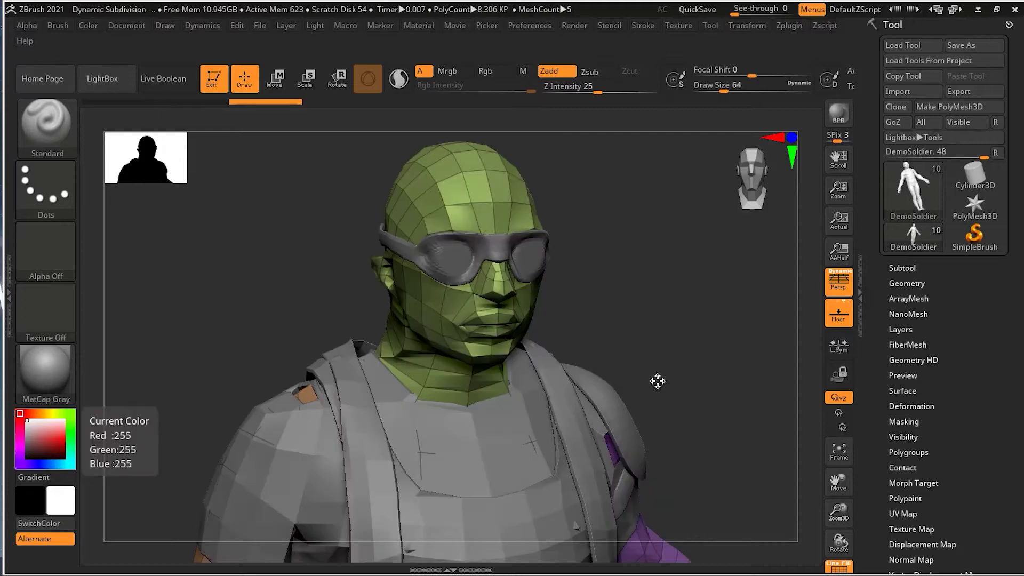
left_click_drag(711, 387, 678, 358)
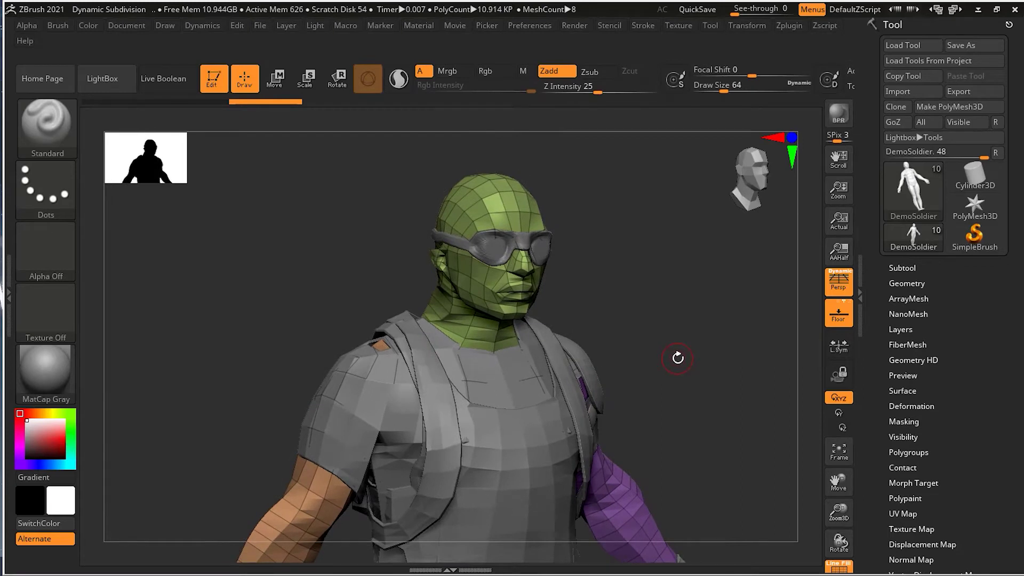
left_click(850, 566)
- Isolate the DemoSoldier body subtool by hiding all the other subtools
left_click_drag(681, 400, 703, 317)
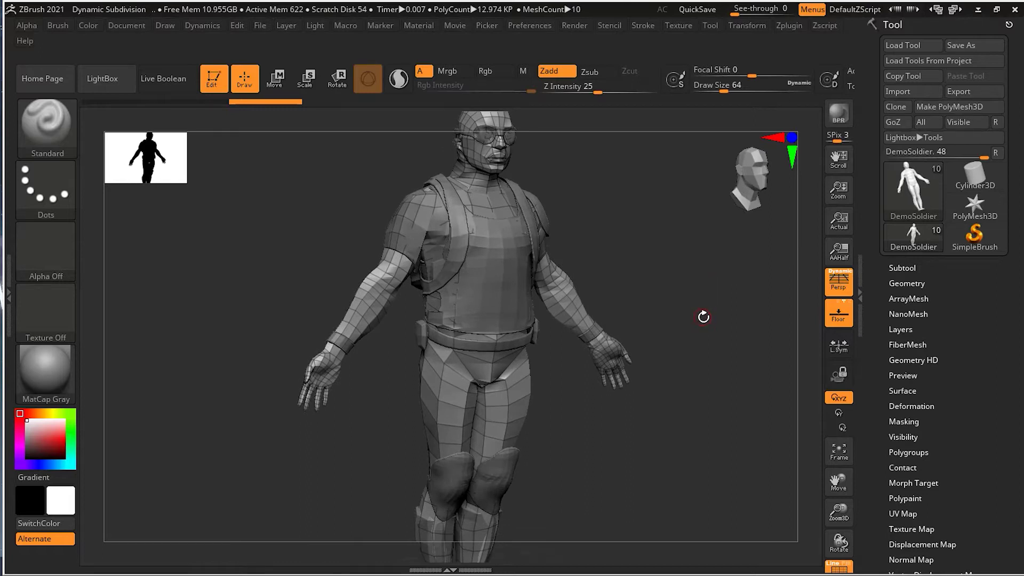
left_click_drag(703, 317, 648, 302)
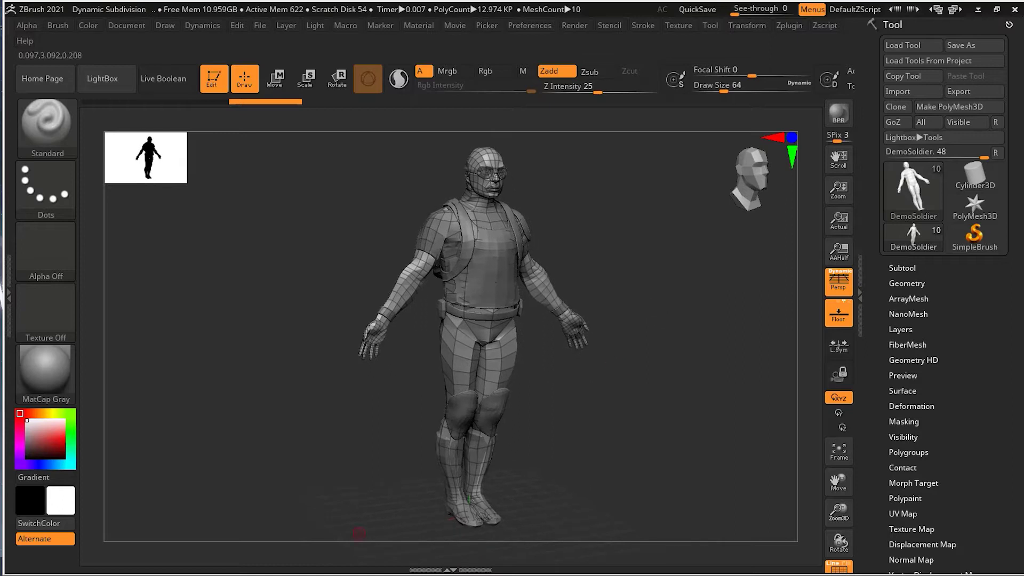
mouse_move(582, 235)
left_mouse_down()
mouse_move(594, 233)
mouse_move(576, 229)
left_mouse_up()
left_click(902, 268)
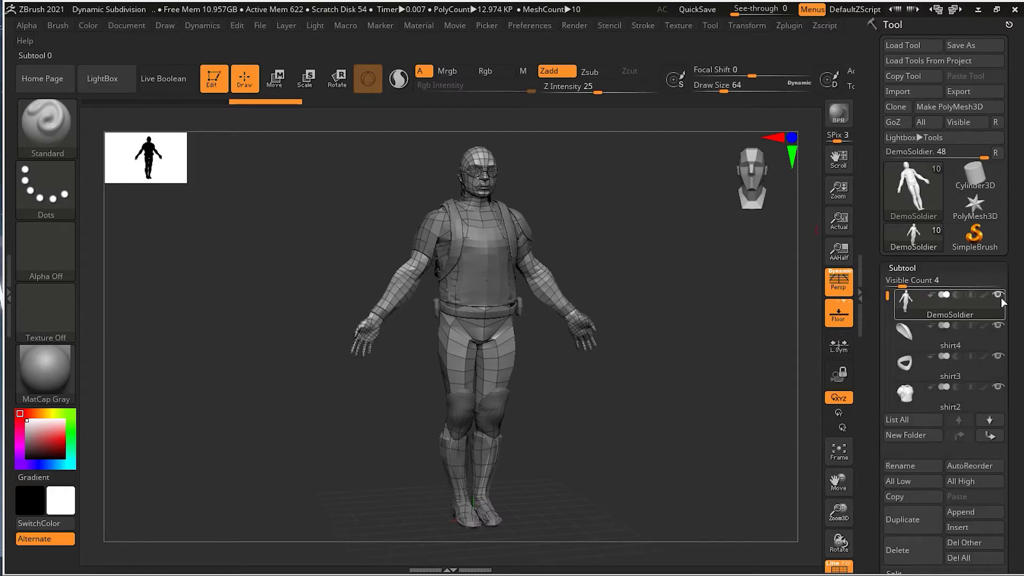
mouse_move(1000, 315)
key("shift")
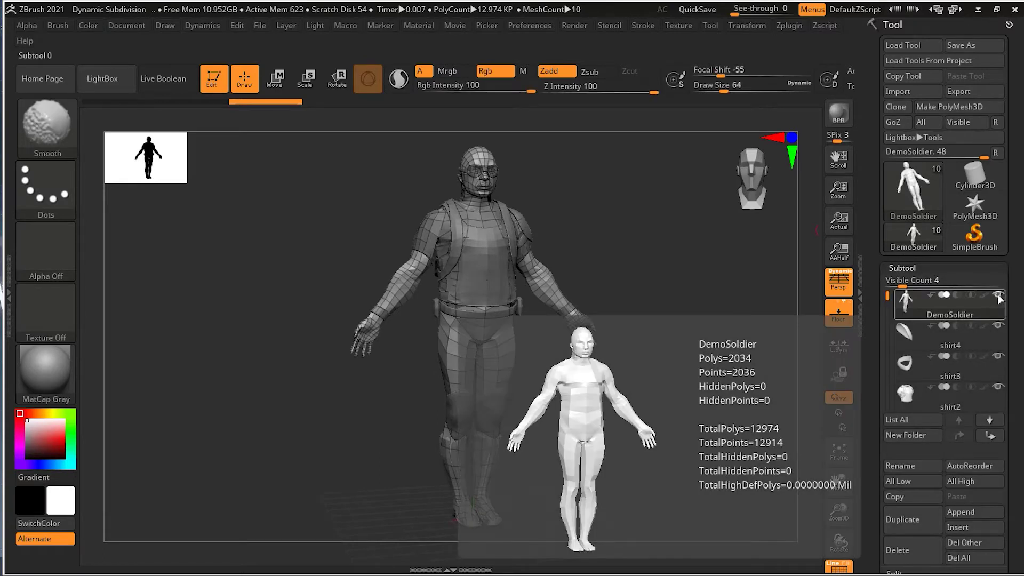
left_click(997, 295, "shift")
mouse_move(1002, 314)
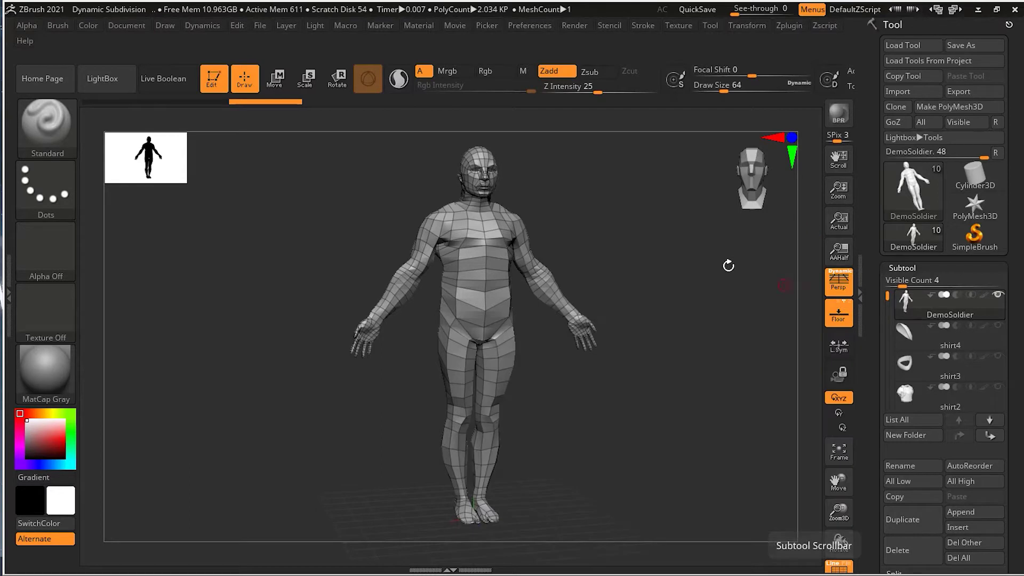
- Open the Dynamic Subdiv settings in the body mesh's geometry options
scroll(660, 237, "up", 2)
scroll(660, 212, "up", 4)
left_click_drag(635, 295, 616, 259)
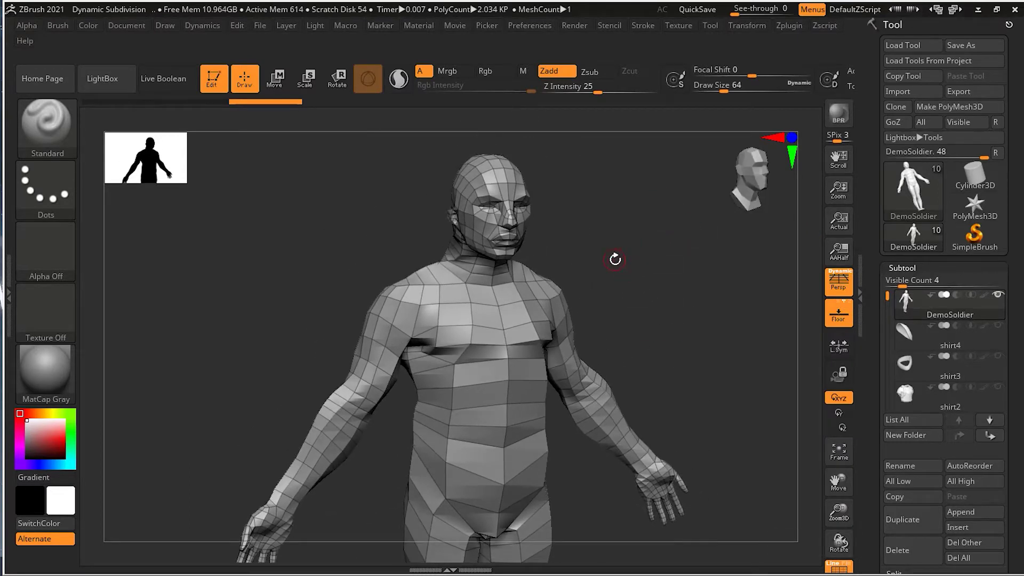
scroll(613, 256, "up", 5)
left_click_drag(592, 272, 650, 299)
scroll(647, 365, "down", 3)
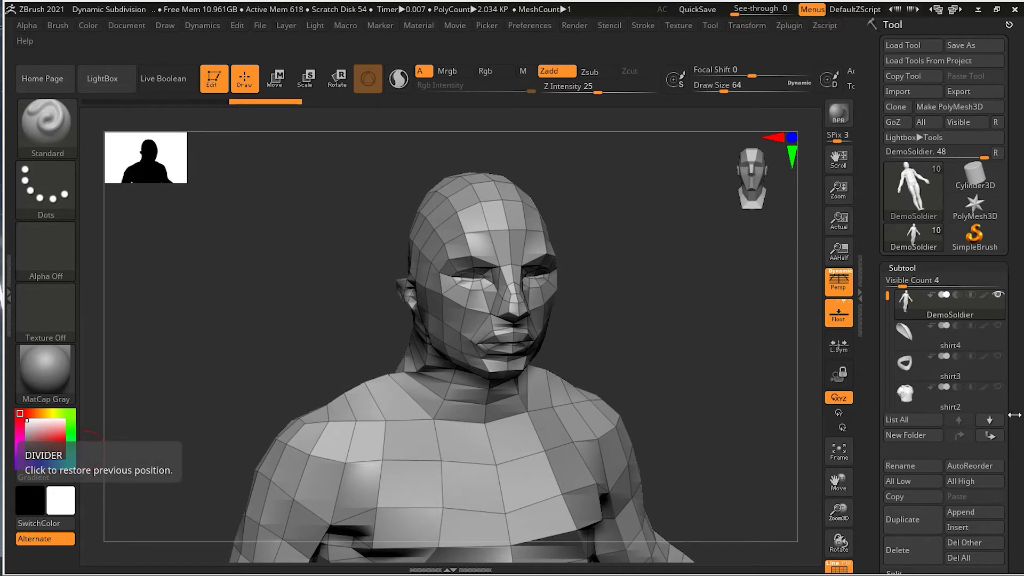
left_click_drag(1000, 363, 1000, 201)
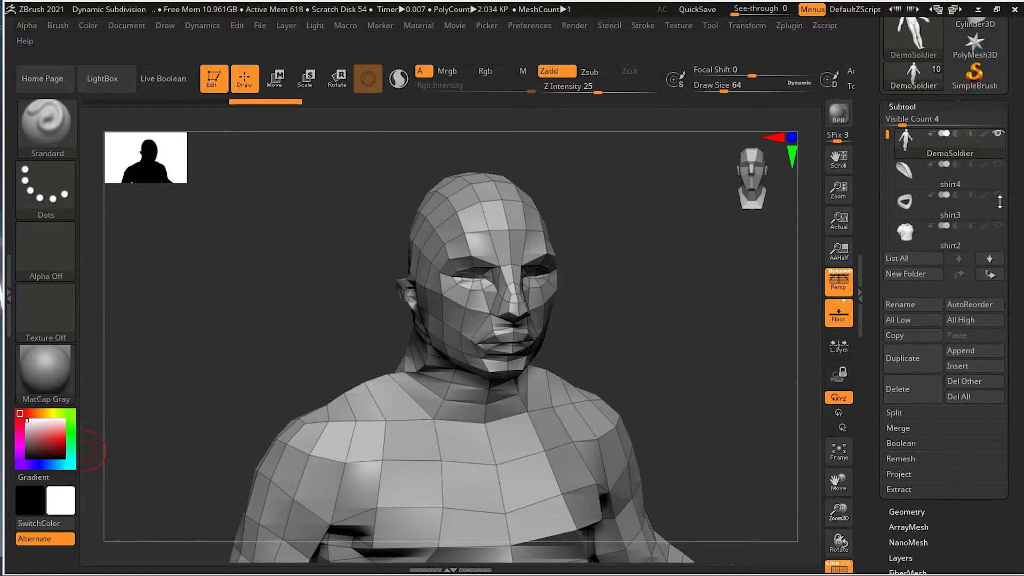
left_click(909, 108)
left_click(912, 122)
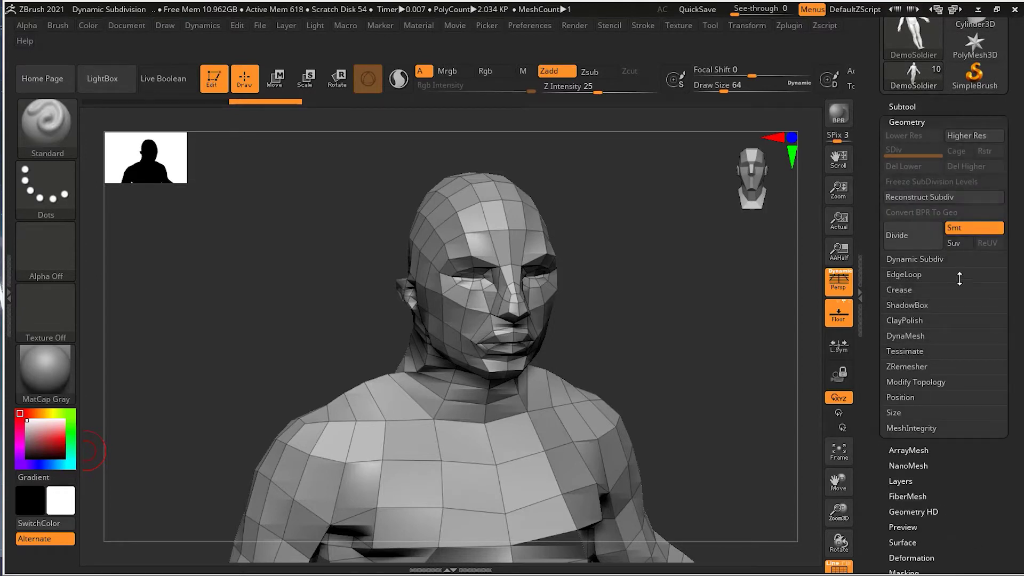
left_click(921, 260)
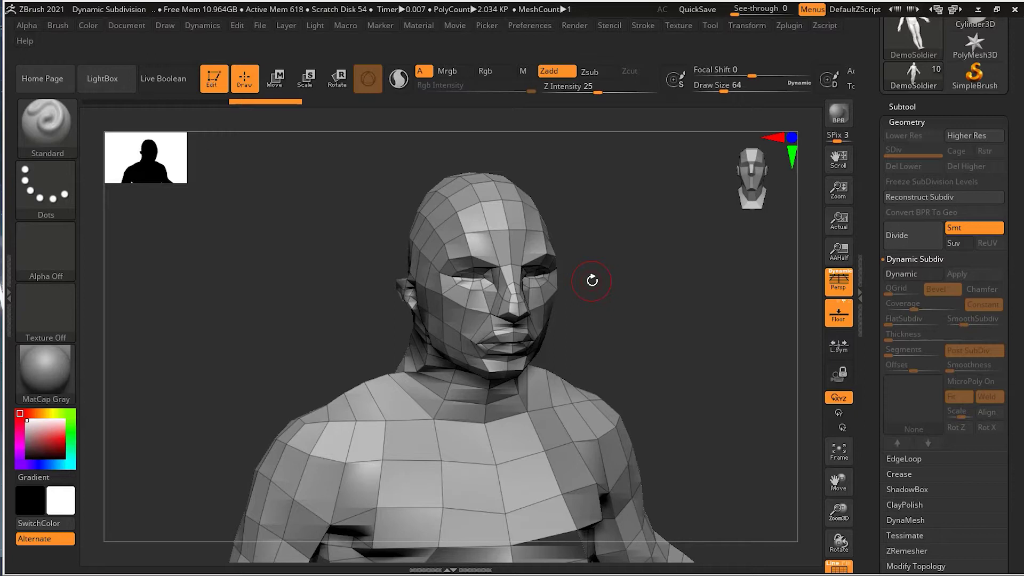
- Activate Dynamic Subdiv on the DemoSoldier body by accepting the auto-activation offer
left_click(903, 106)
left_click(905, 106)
left_click(912, 122)
key("shift+d")
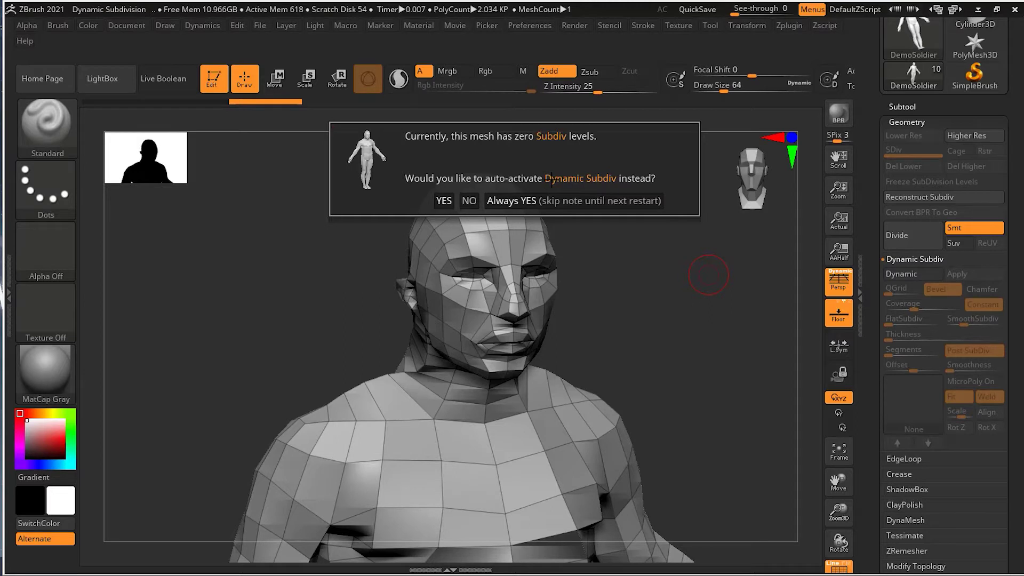
left_click(443, 201)
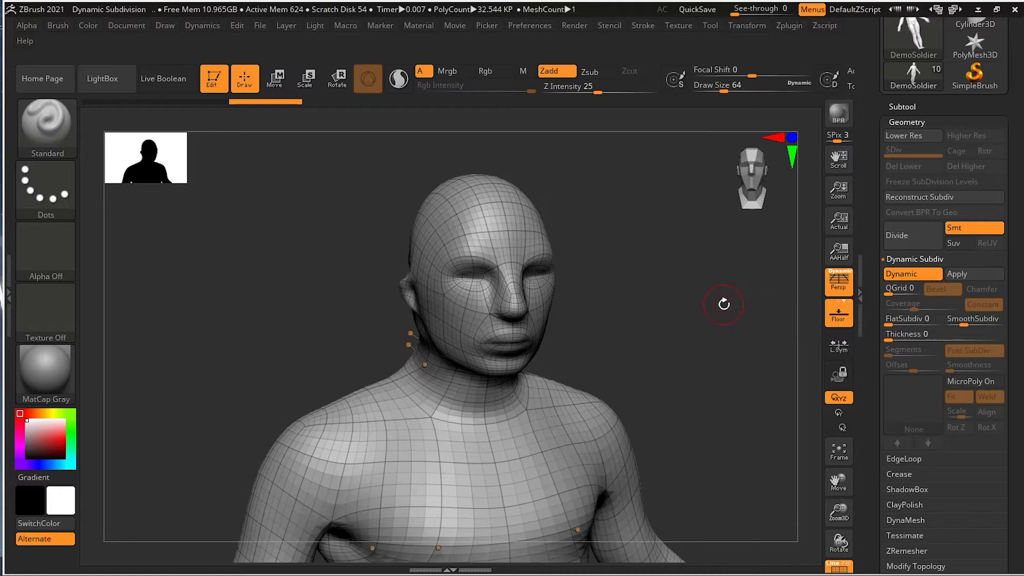
left_click_drag(679, 317, 695, 348)
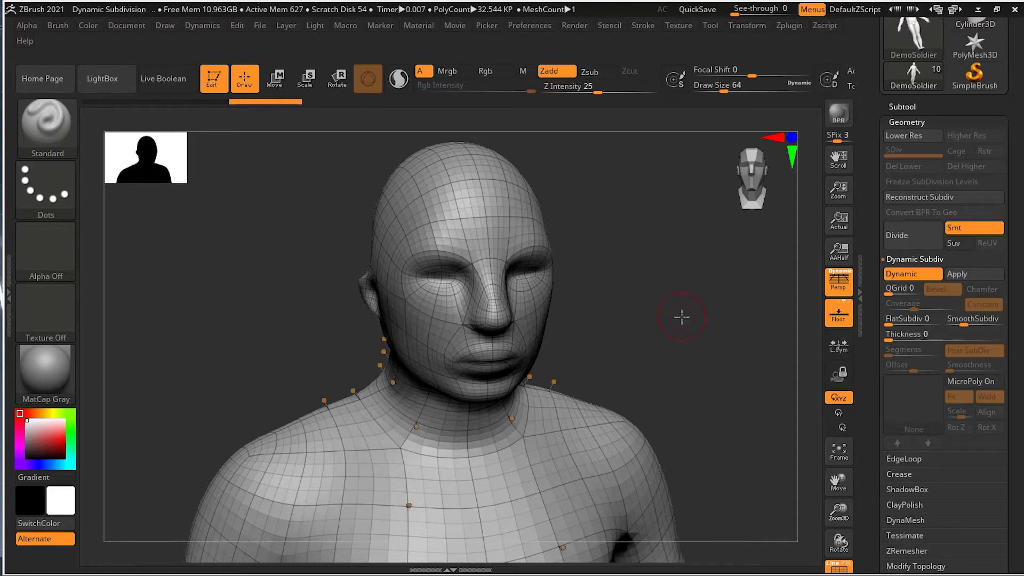
- Toggle Dynamic Subdiv off and on for the body, choosing to always auto-activate it until the next restart
key("shift+d")
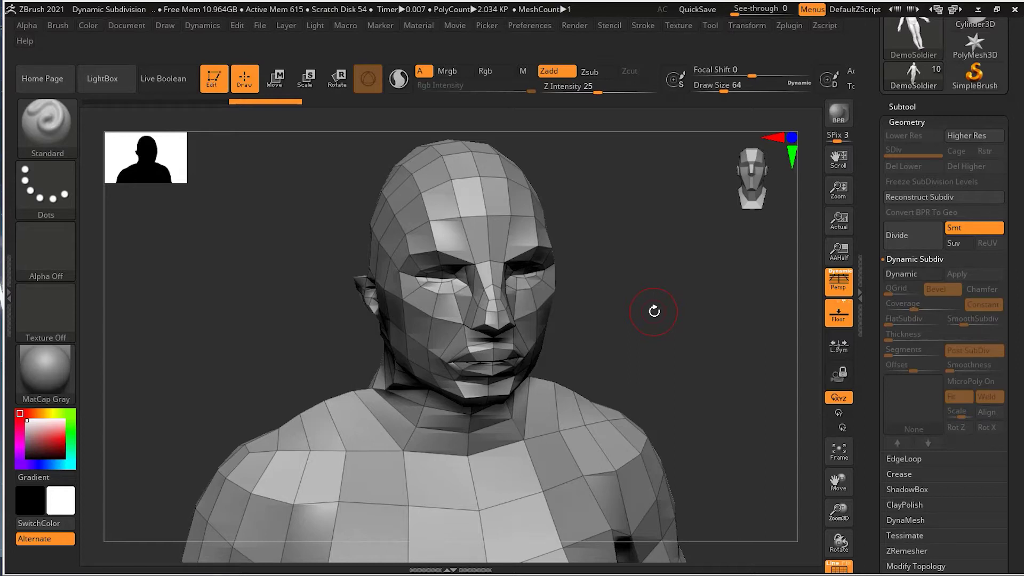
key("d")
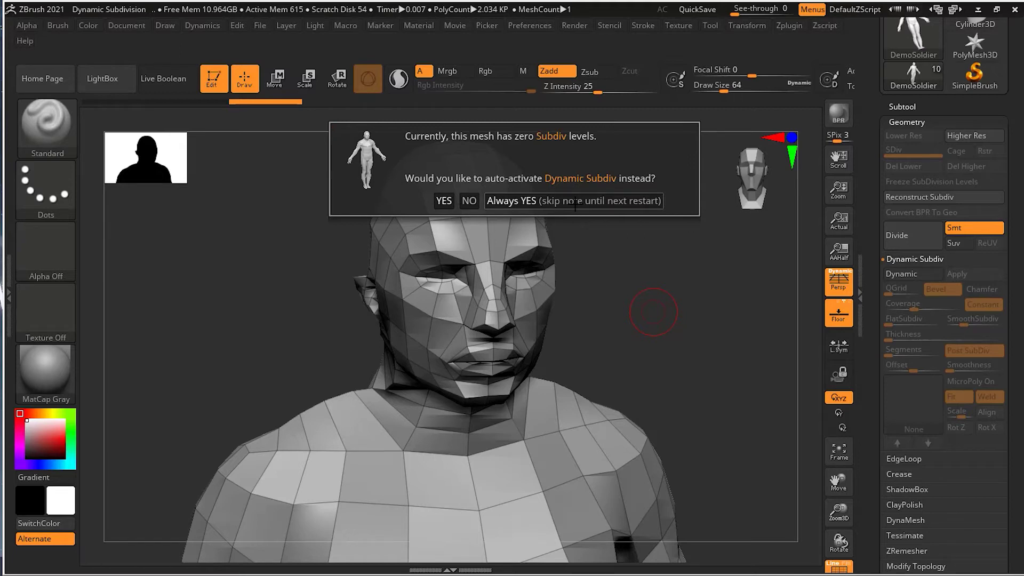
left_click(536, 205)
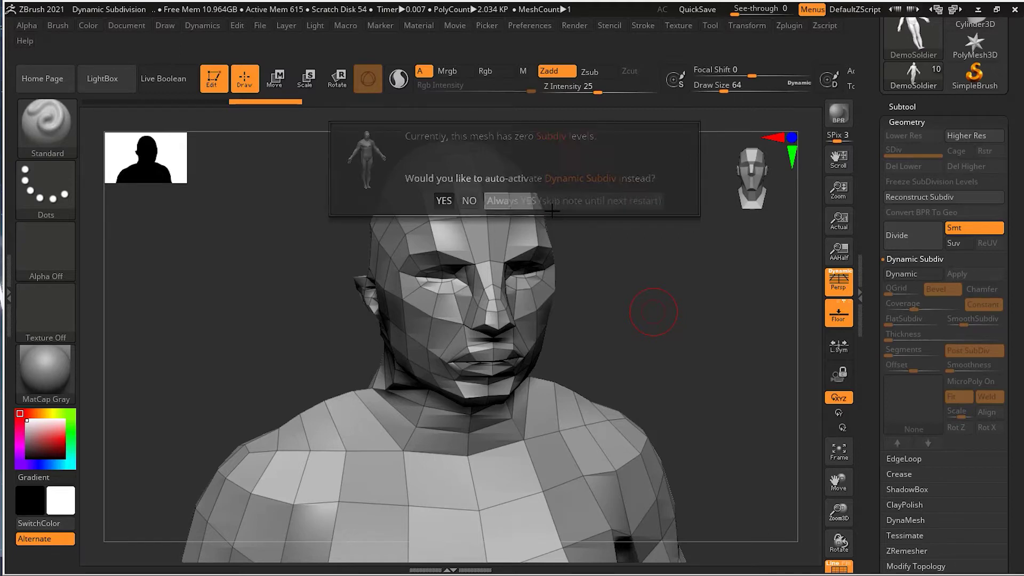
key("shift+d")
key("d")
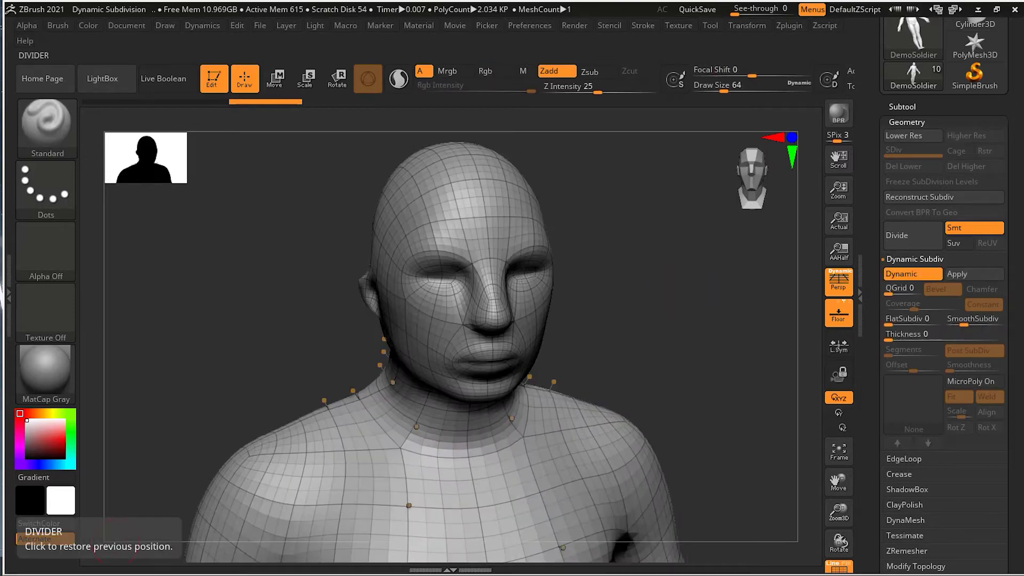
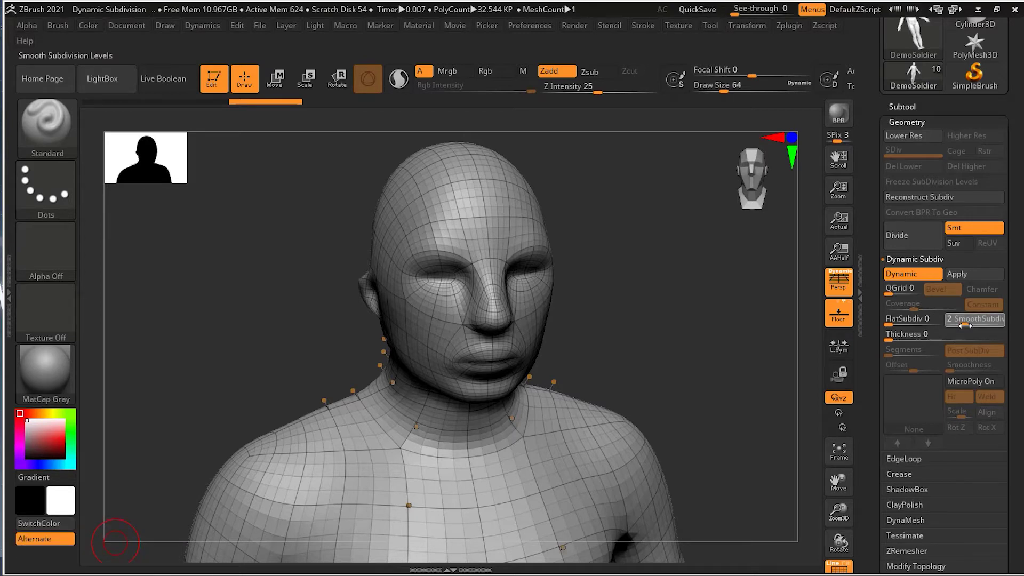
- Try SmoothSubdiv levels 0, 1, 2 and 6 on the body and return the setting to 2
left_click_drag(966, 326, 942, 327)
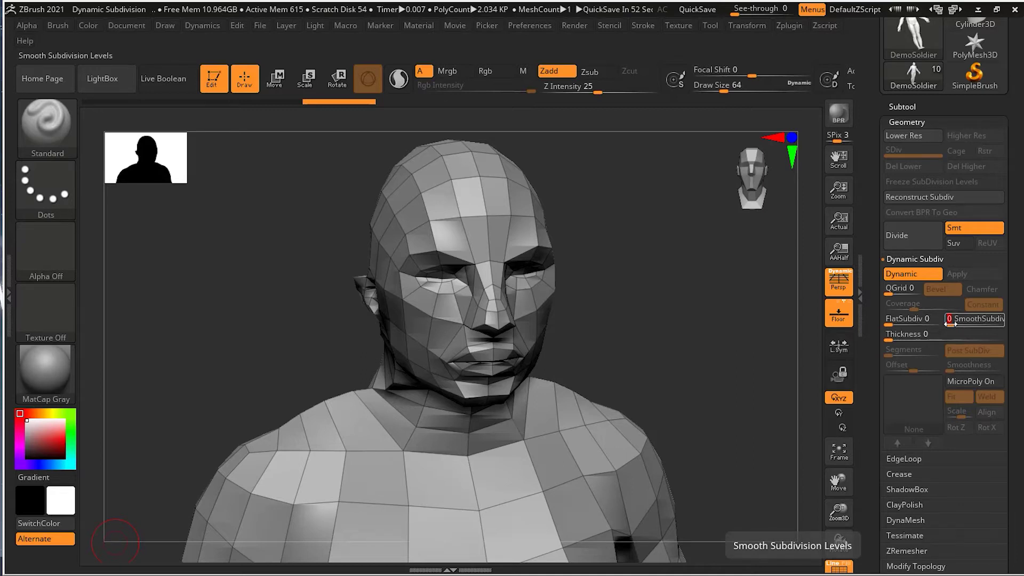
left_click_drag(949, 324, 954, 325)
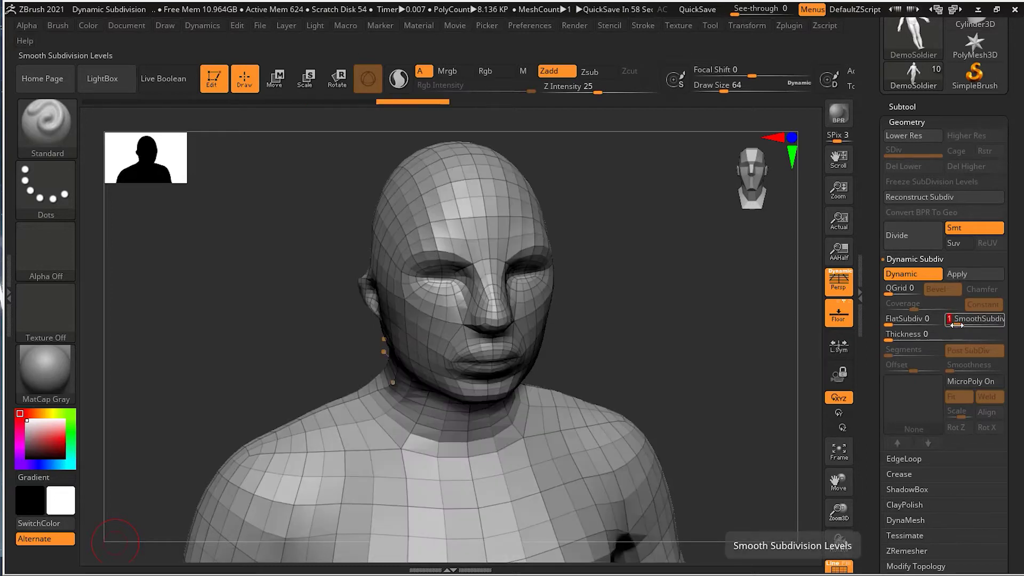
left_click_drag(955, 324, 964, 326)
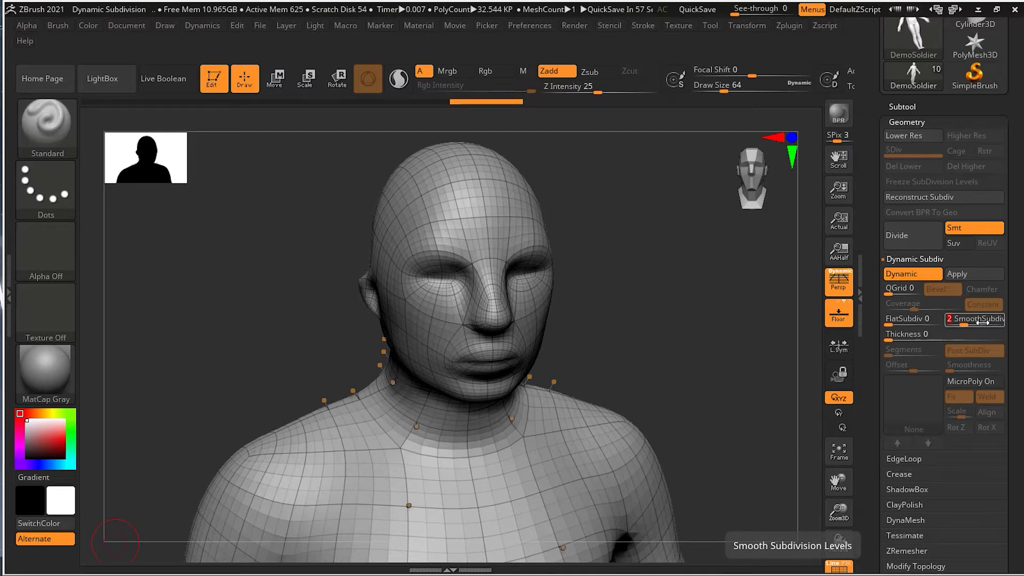
left_click_drag(983, 322, 990, 323)
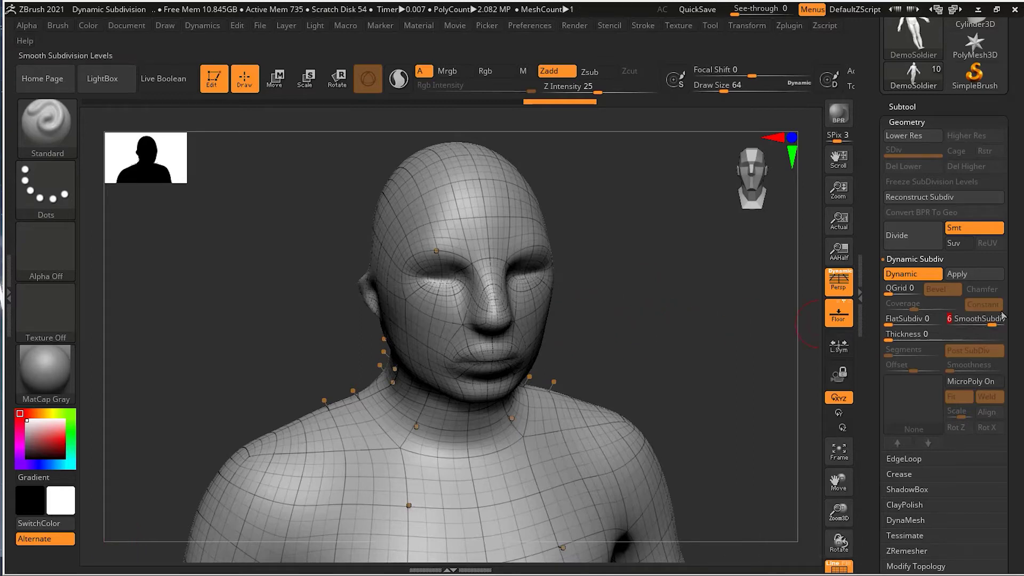
left_click_drag(985, 324, 963, 324)
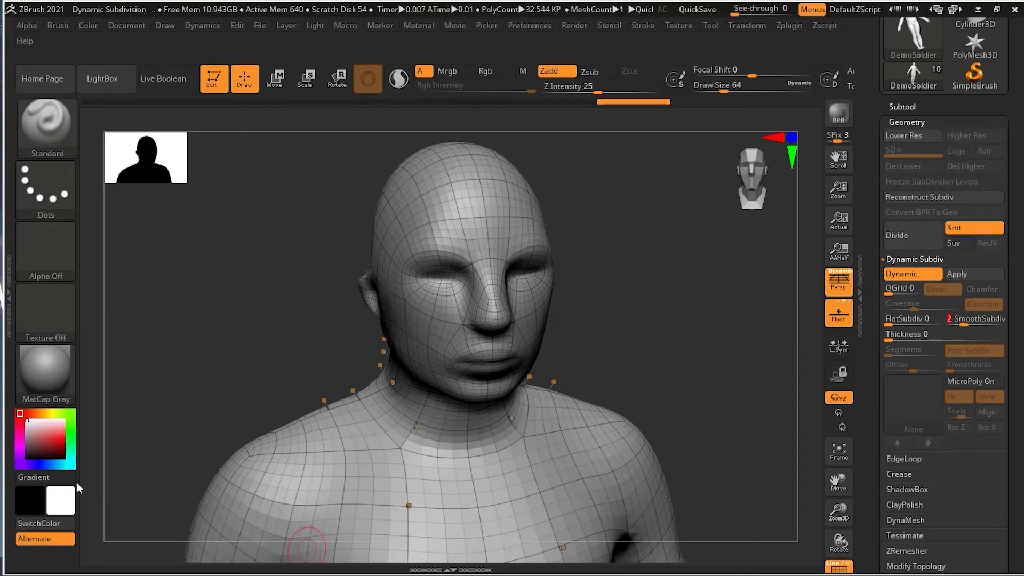
- Make all the soldier's subtools visible again from the subtool list
left_click(908, 123)
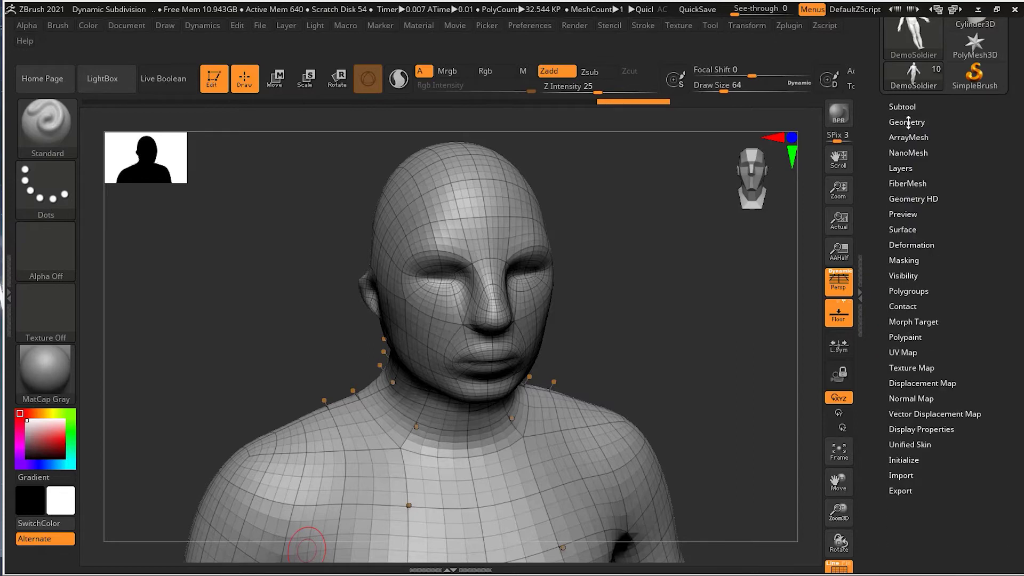
left_click(905, 106)
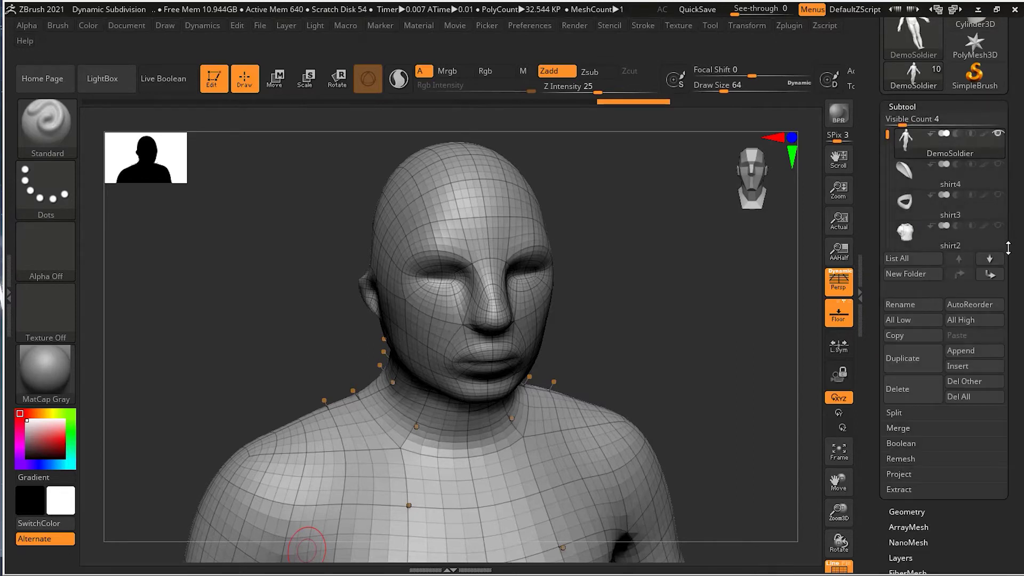
mouse_move(1001, 138)
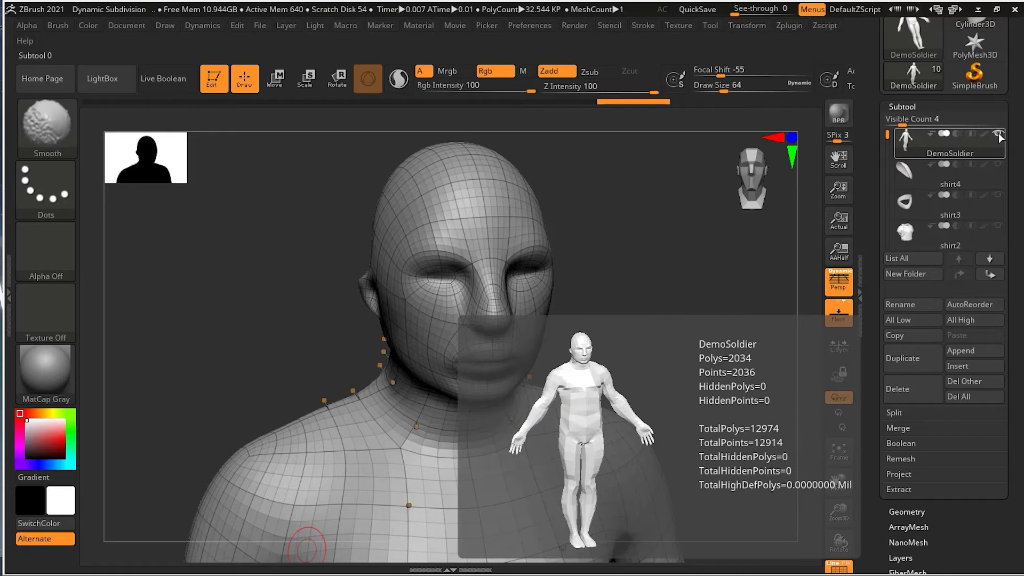
left_click(998, 137, "shift")
left_click(998, 137, "shift")
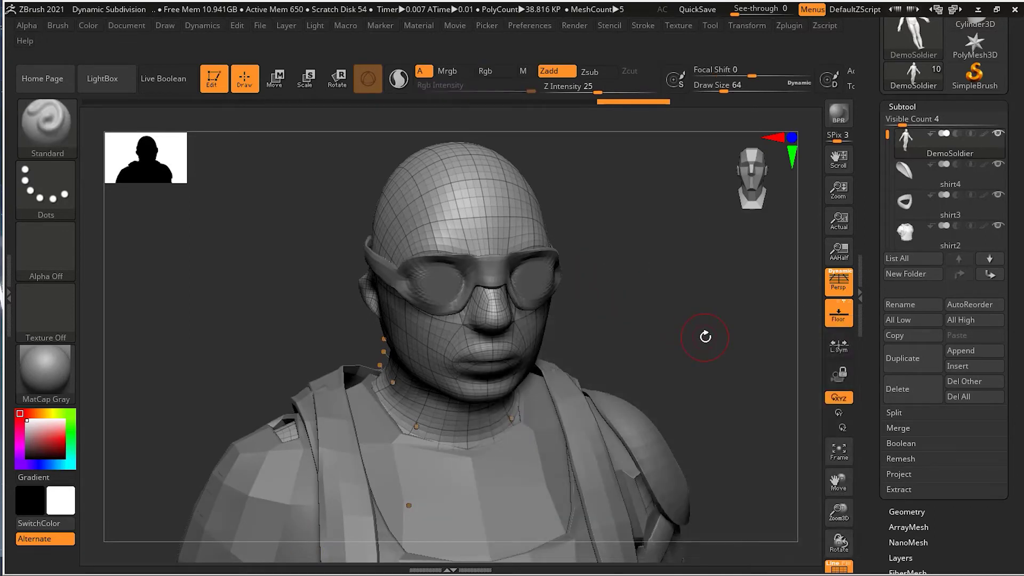
- Select the shirt2 subtool on the soldier's chest and bring the whole torso into view
left_click_drag(693, 347, 690, 270, "alt")
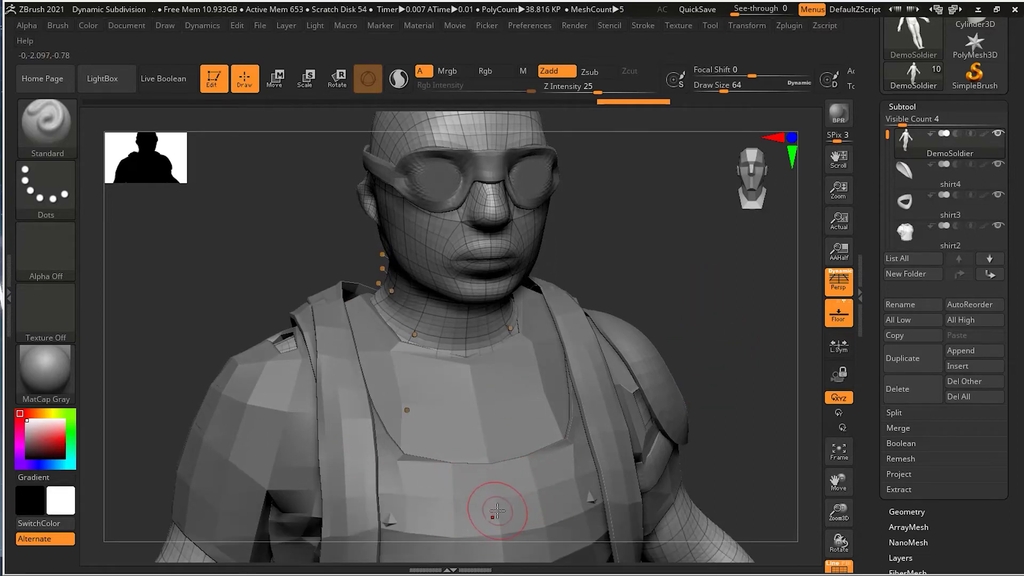
left_click(493, 493, "alt")
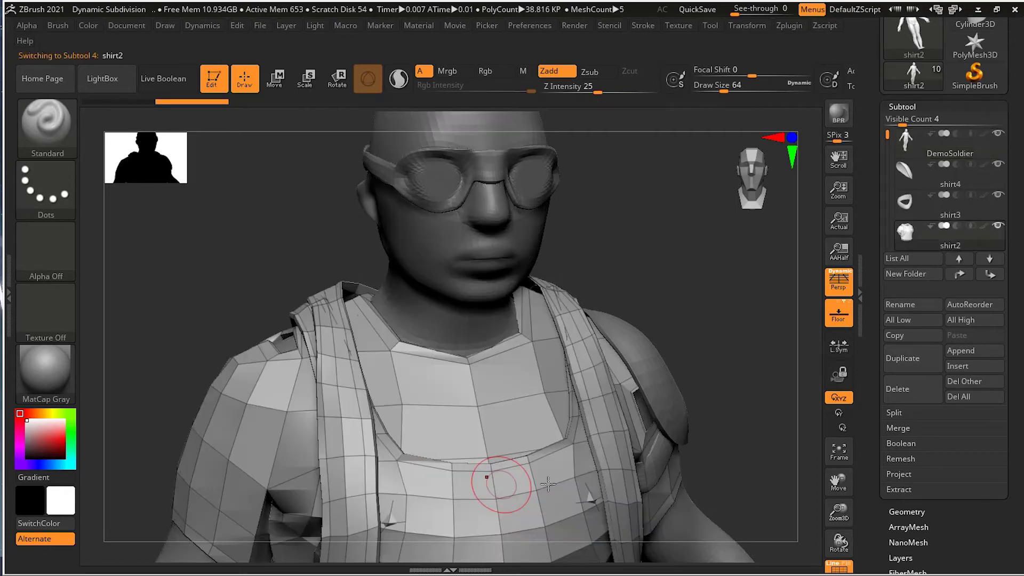
mouse_move(1002, 233)
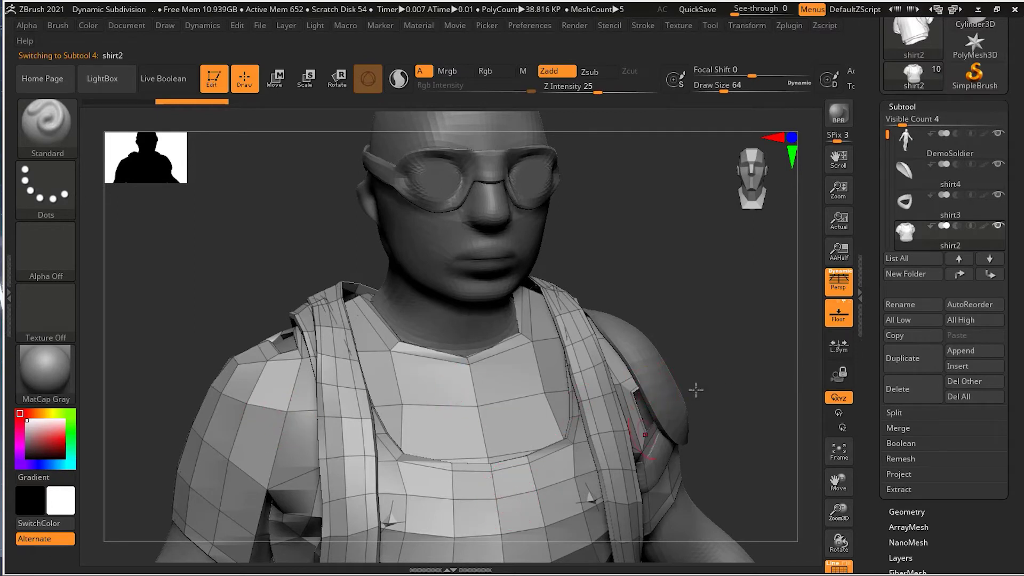
left_click_drag(744, 351, 727, 298, "alt")
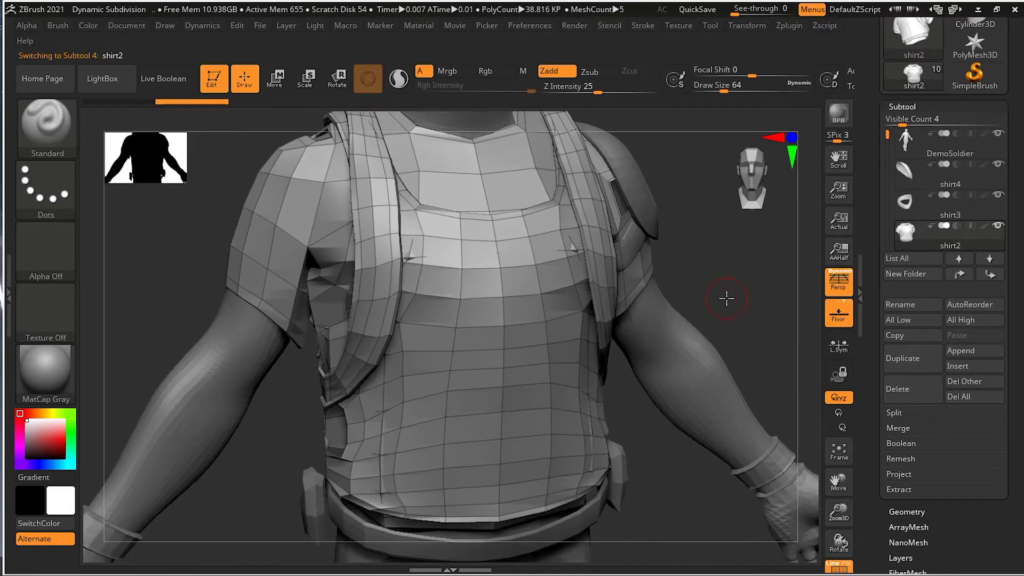
- Show the Geometry settings for the shirt2 subtool and turn on Dynamic Subdiv for it
left_click(902, 107)
left_click(906, 122)
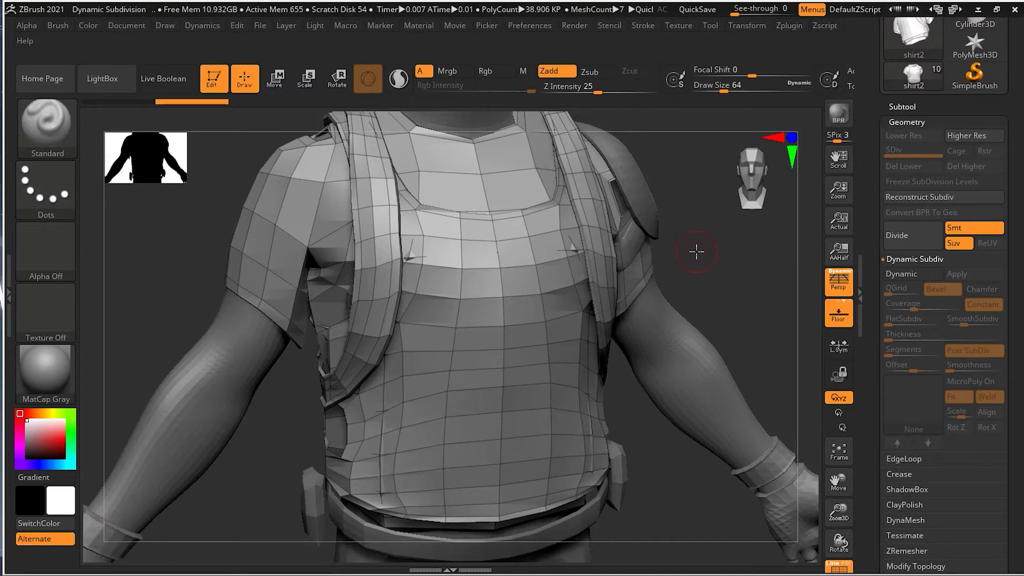
key("d")
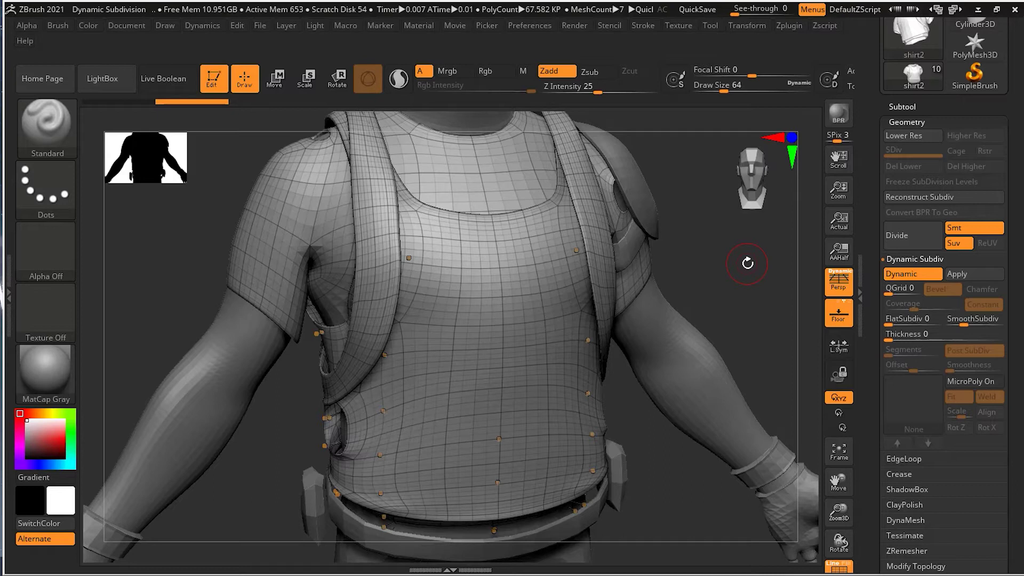
- Toggle Dynamic Subdiv off and on for the shirt, comparing the low-poly and smoothed versions from another angle
key("shift")
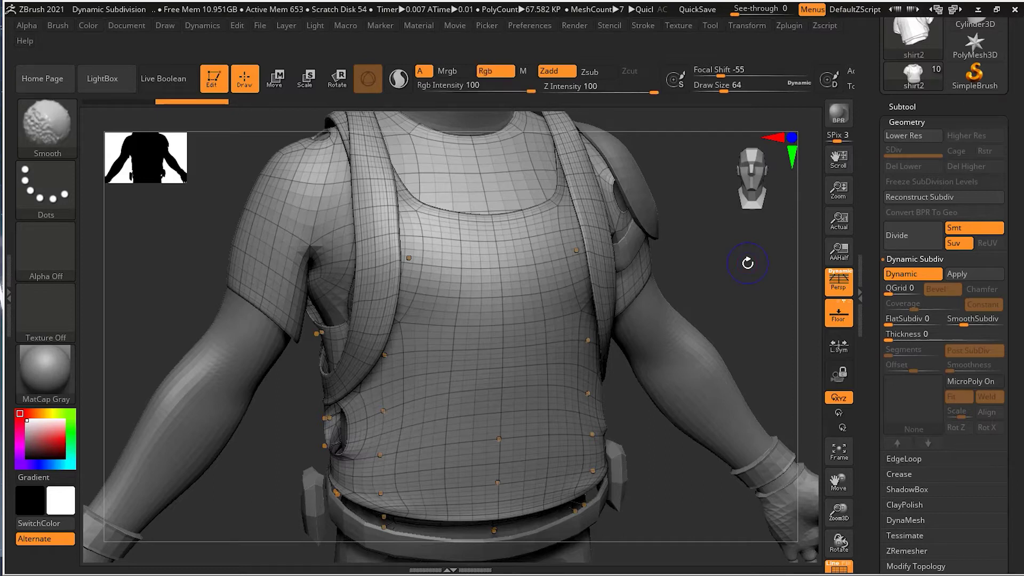
key("shift+d")
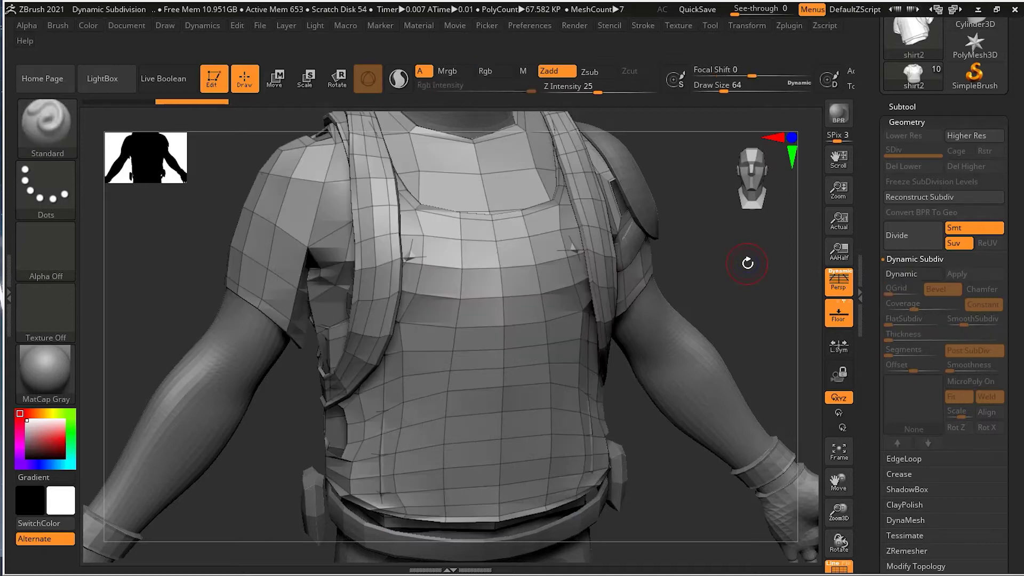
key("d")
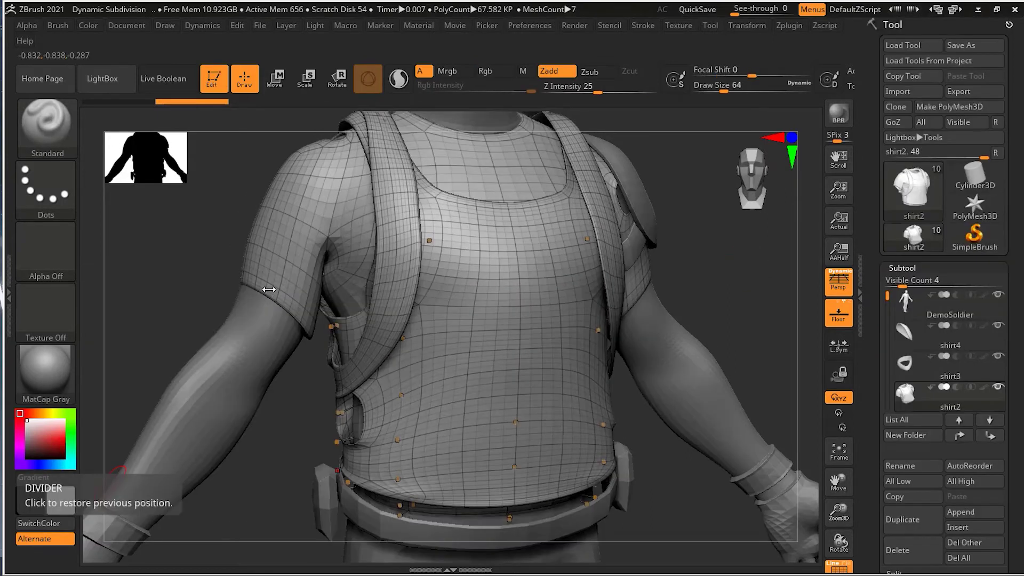
key("shift+d")
left_click_drag(723, 274, 648, 424)
key("shift+d")
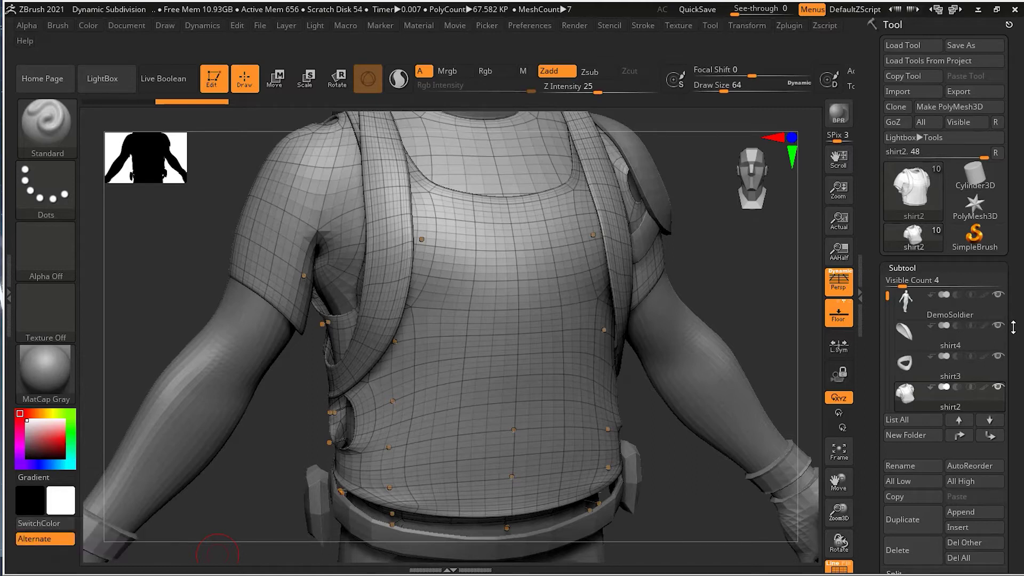
- Try SmoothSubdiv 1 with FlatSubdiv 2 in the shirt's Dynamic Subdiv settings
scroll(1013, 327, "down", 6)
left_click(940, 317)
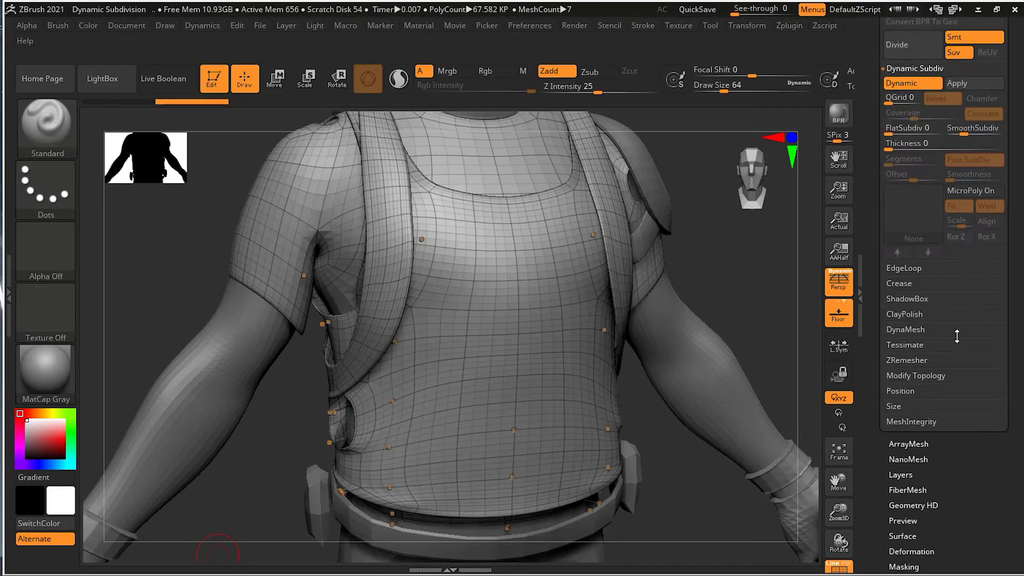
scroll(1013, 266, "up", 3)
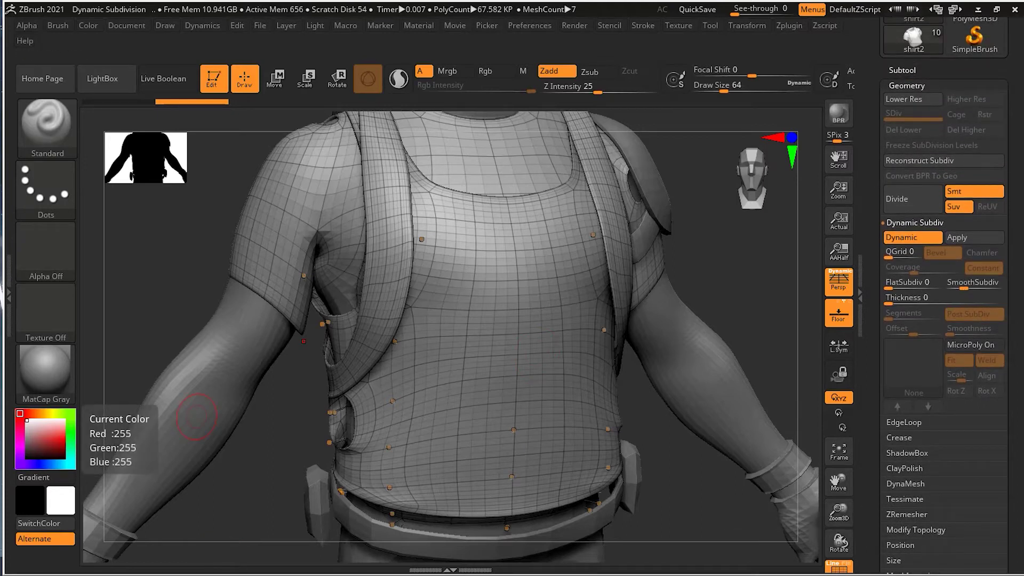
left_click(964, 288)
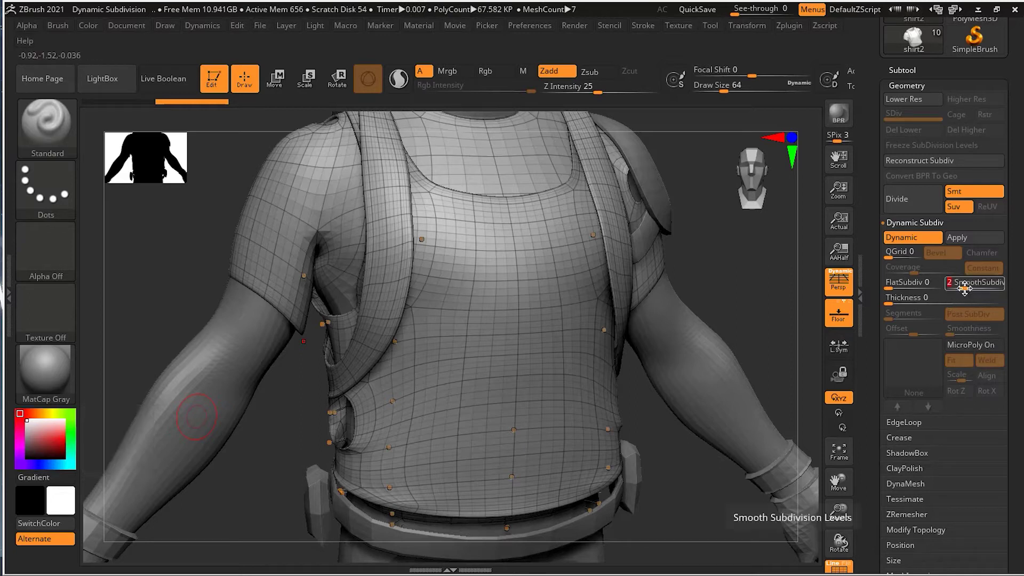
left_click_drag(953, 288, 954, 288)
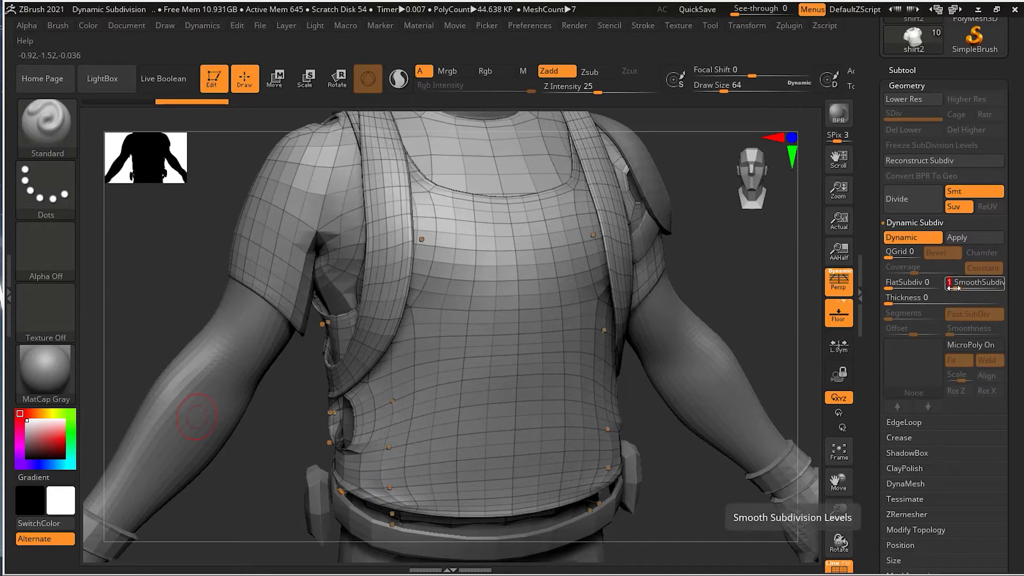
left_click_drag(889, 288, 902, 288)
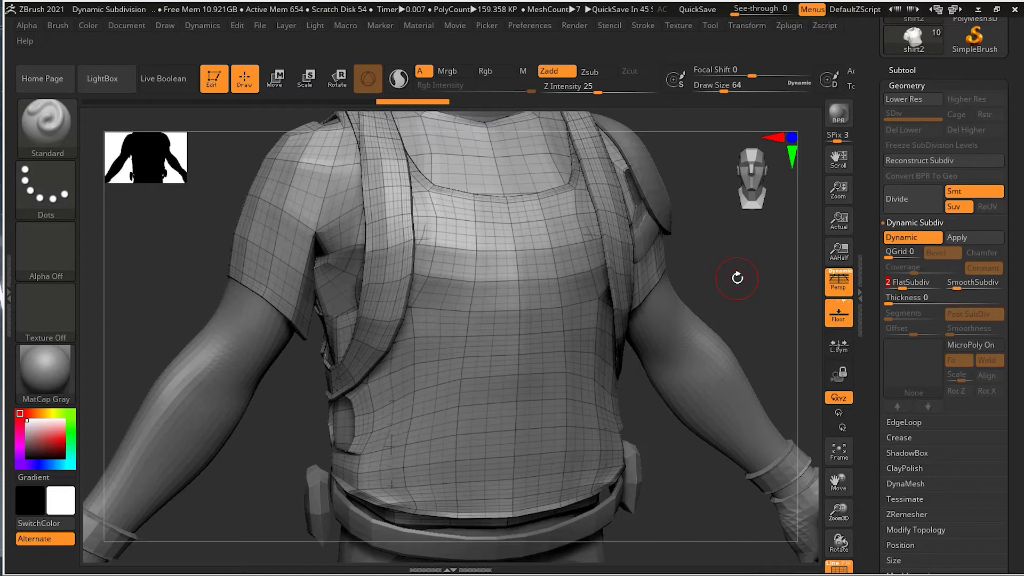
- Set the shirt's SmoothSubdiv to 2 and its FlatSubdiv to 1
left_click(962, 284)
type("2")
key("Return")
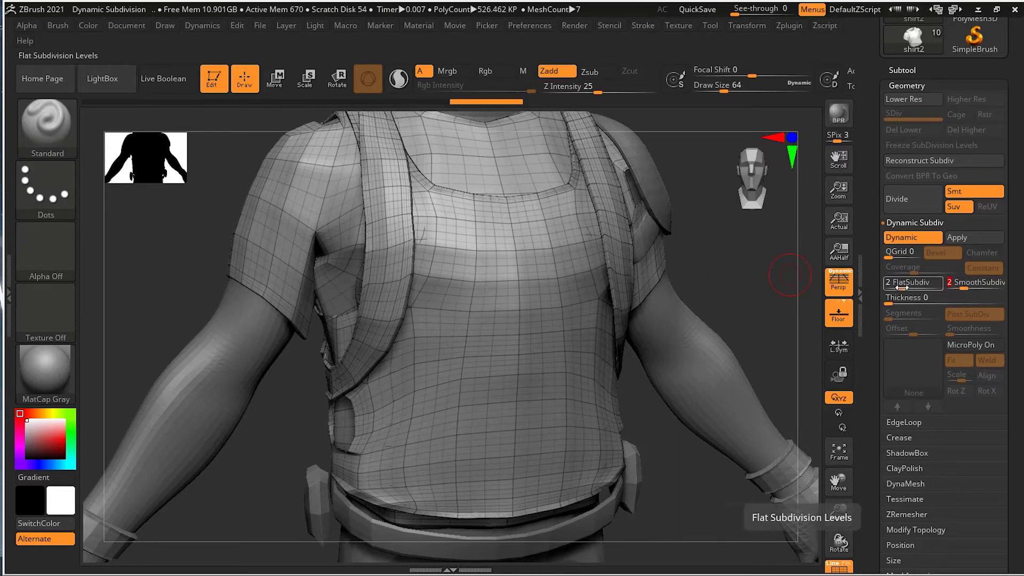
left_click(901, 286)
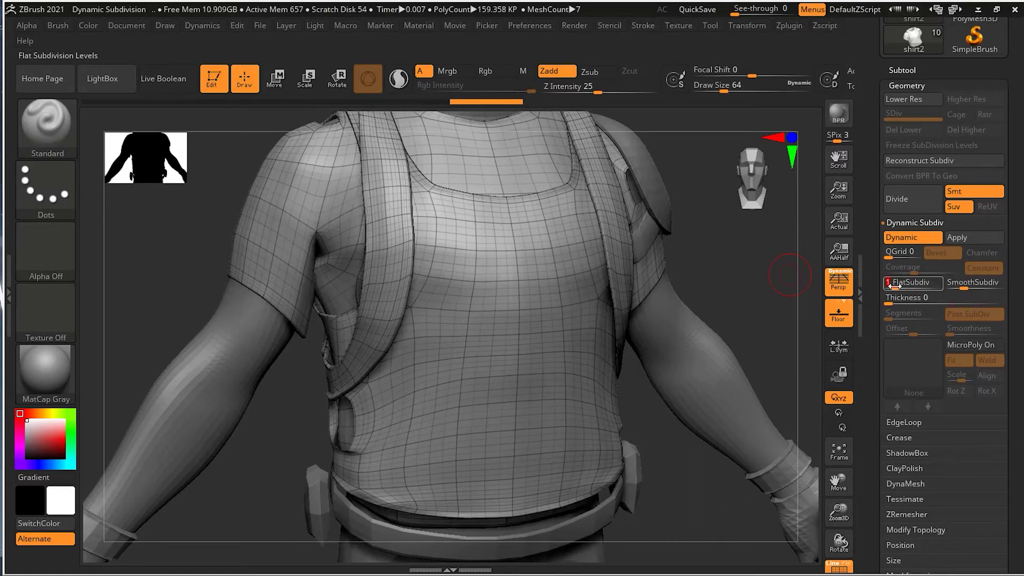
left_click_drag(705, 285, 716, 311)
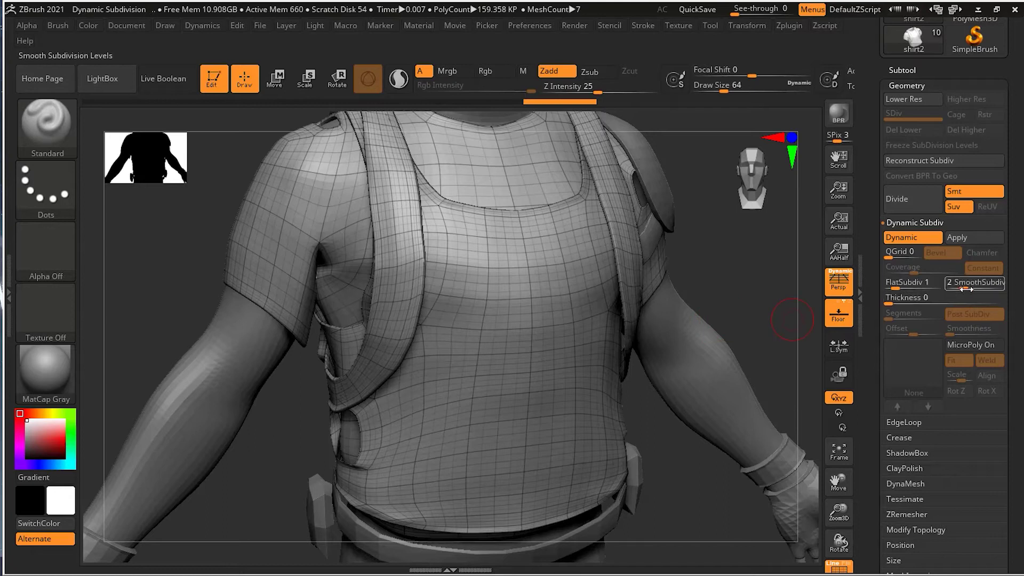
- Try SmoothSubdiv 0 with FlatSubdiv 3 and 0 on the shirt, and return to SmoothSubdiv 2 and FlatSubdiv 1
left_click_drag(966, 288, 910, 288)
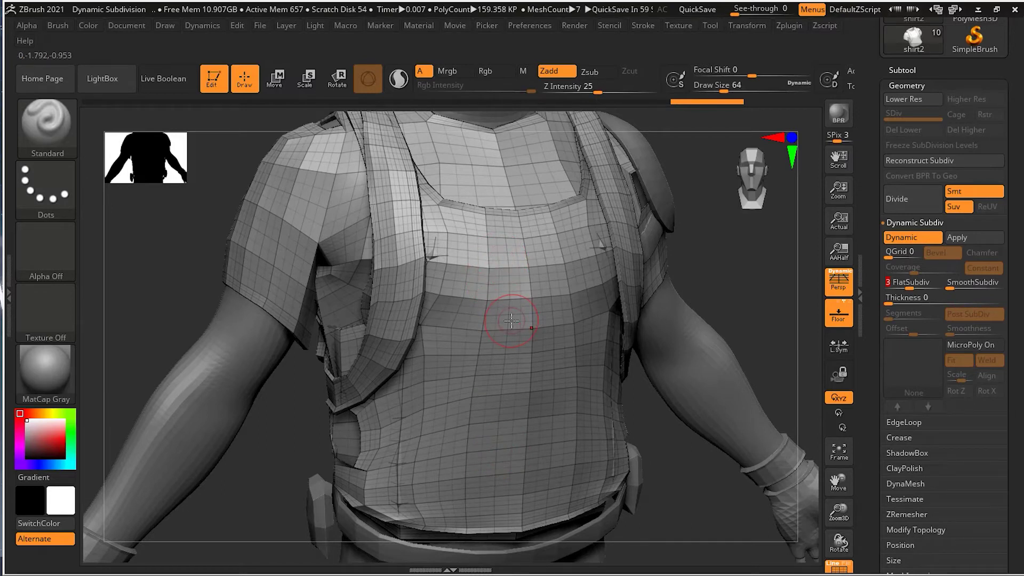
left_click_drag(908, 287, 887, 289)
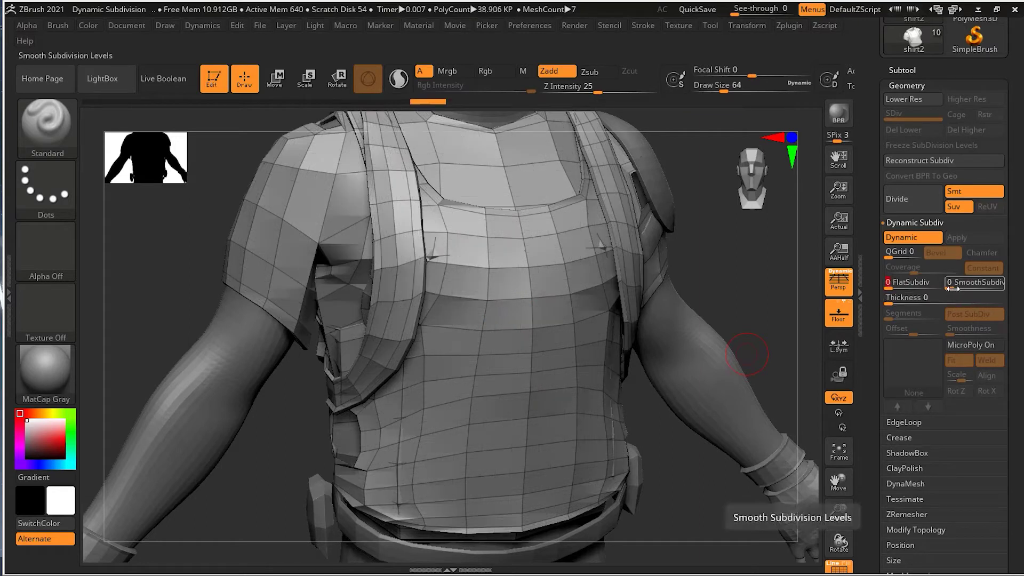
left_click_drag(953, 288, 962, 288)
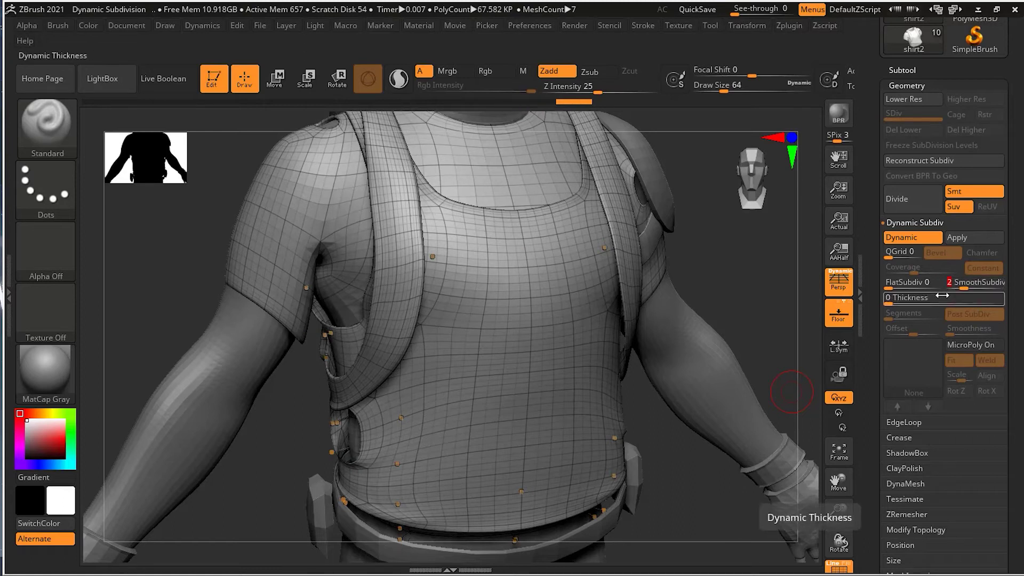
left_click(889, 288)
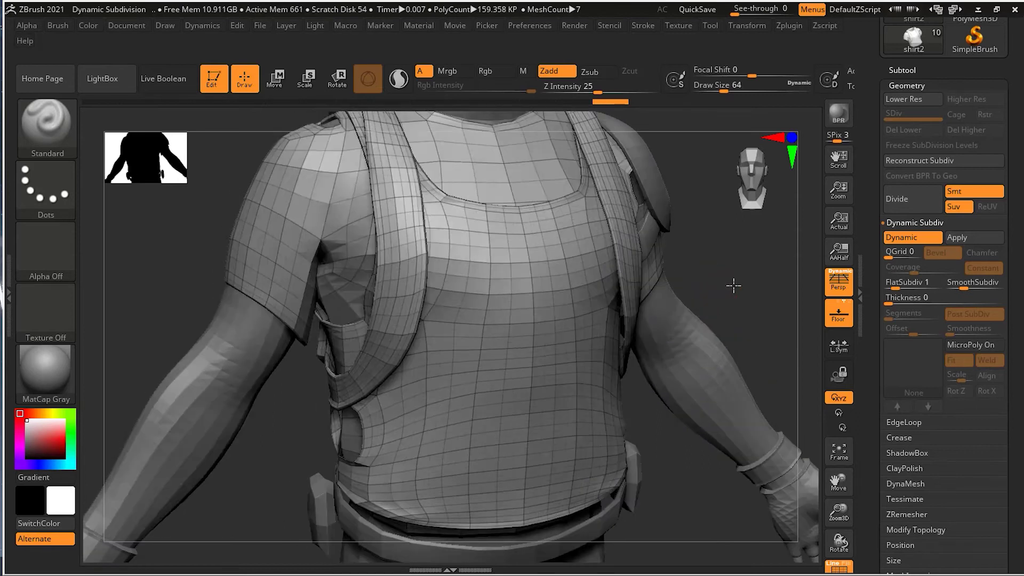
left_click_drag(729, 279, 738, 315)
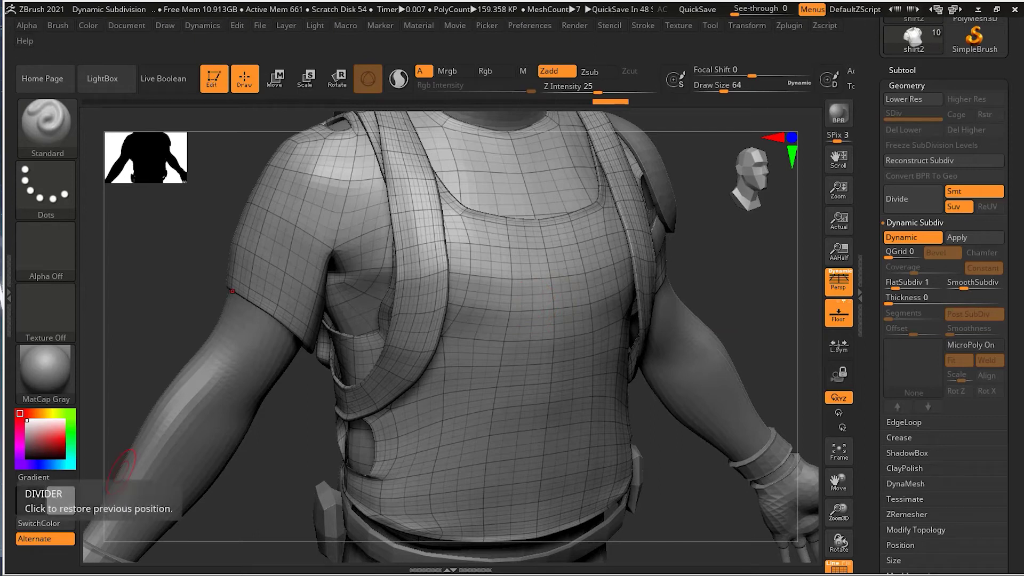
- Try FlatSubdiv levels 2 and 4 on the shirt and return the setting to 1
left_click(901, 286)
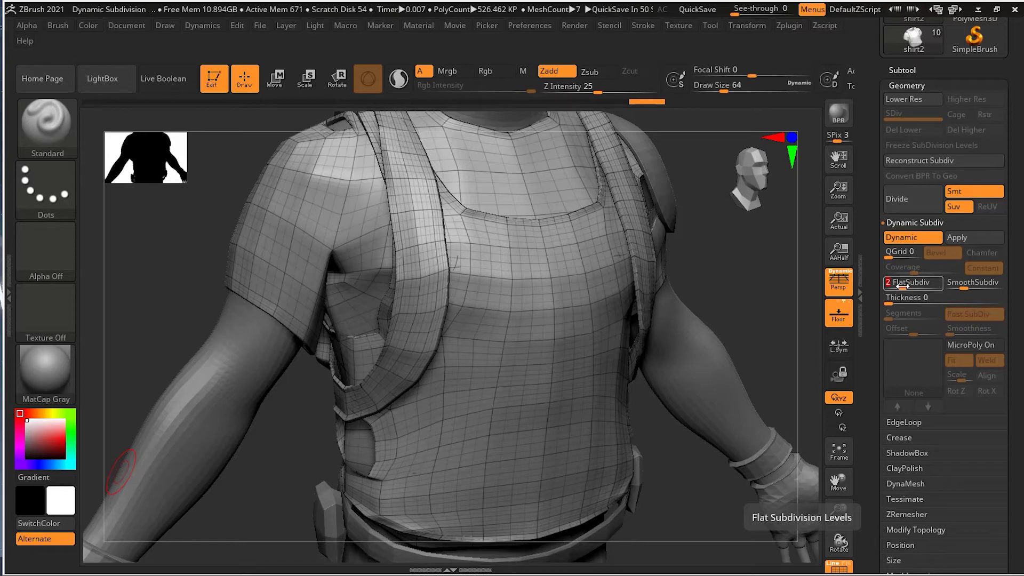
left_click_drag(901, 287, 914, 289)
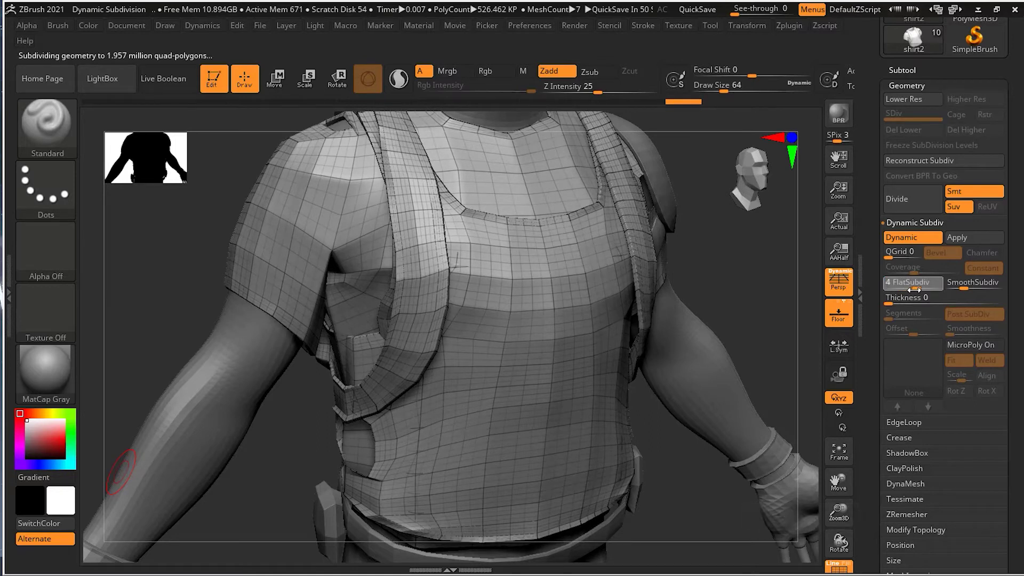
left_click_drag(914, 289, 892, 290)
left_click_drag(781, 307, 772, 290, "shift")
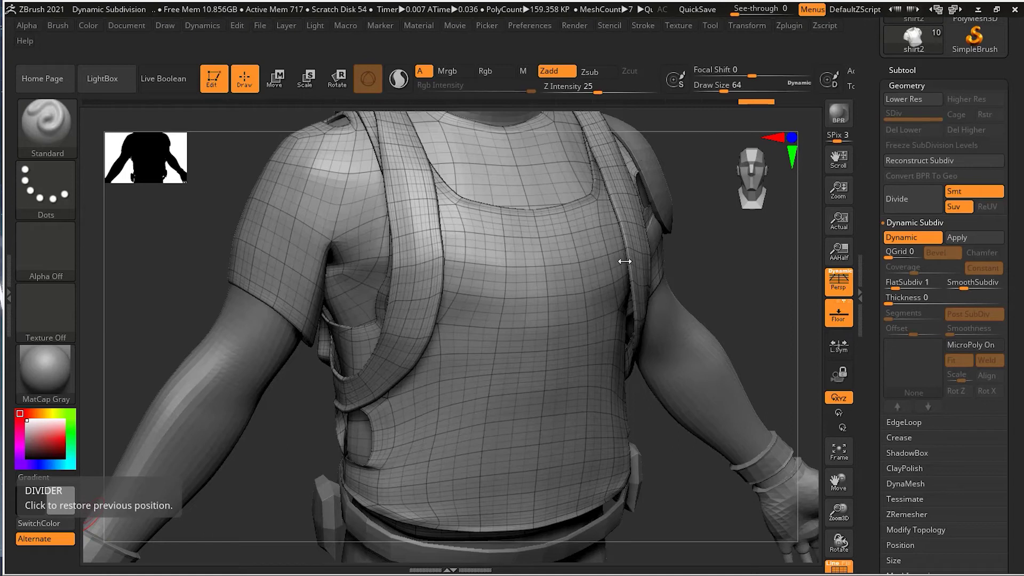
left_click_drag(714, 278, 698, 308)
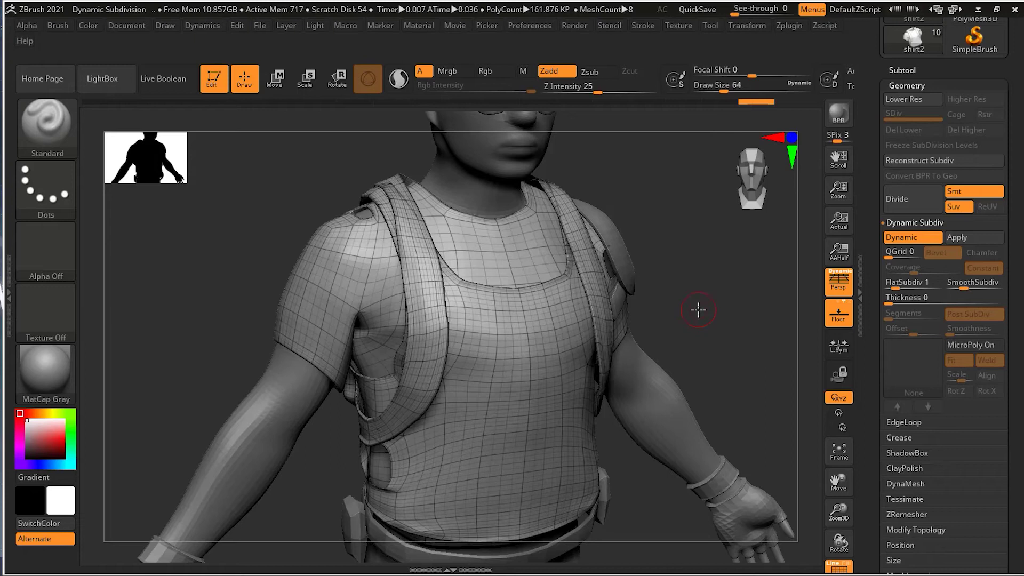
- Choose the Move brush and set its Draw Size to 132
key("b")
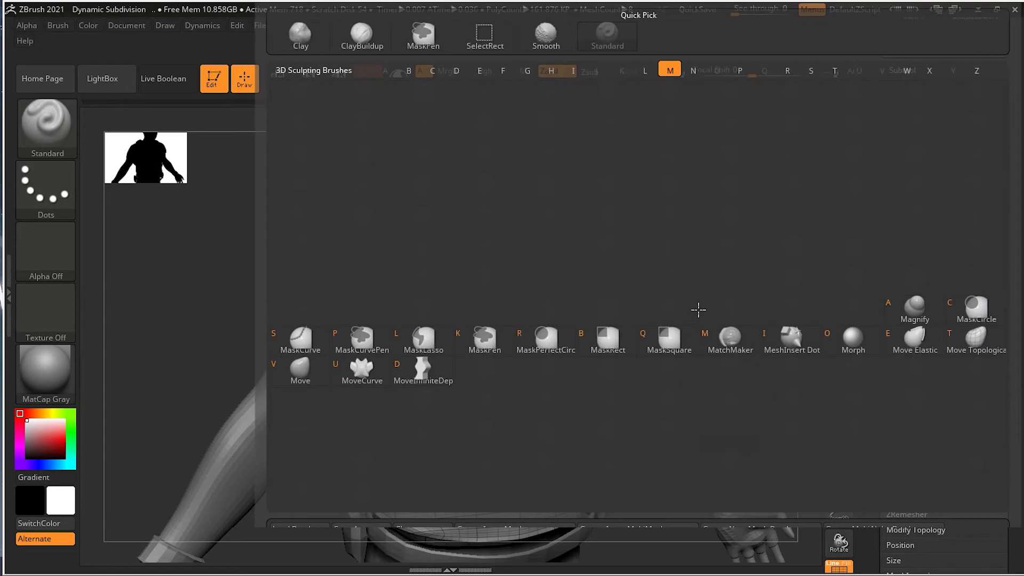
key("m")
key("v")
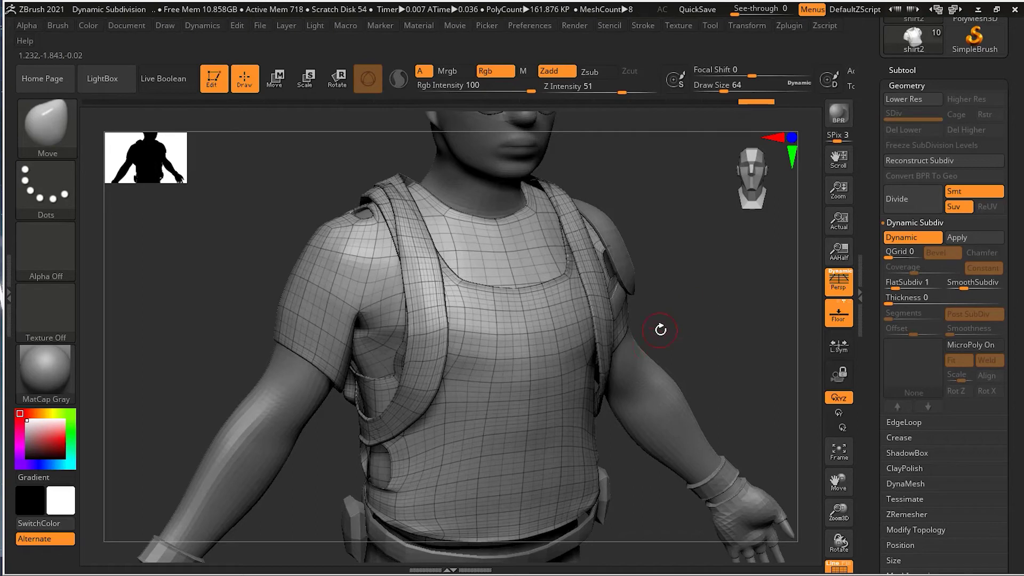
key("s")
left_click_drag(696, 282, 709, 289)
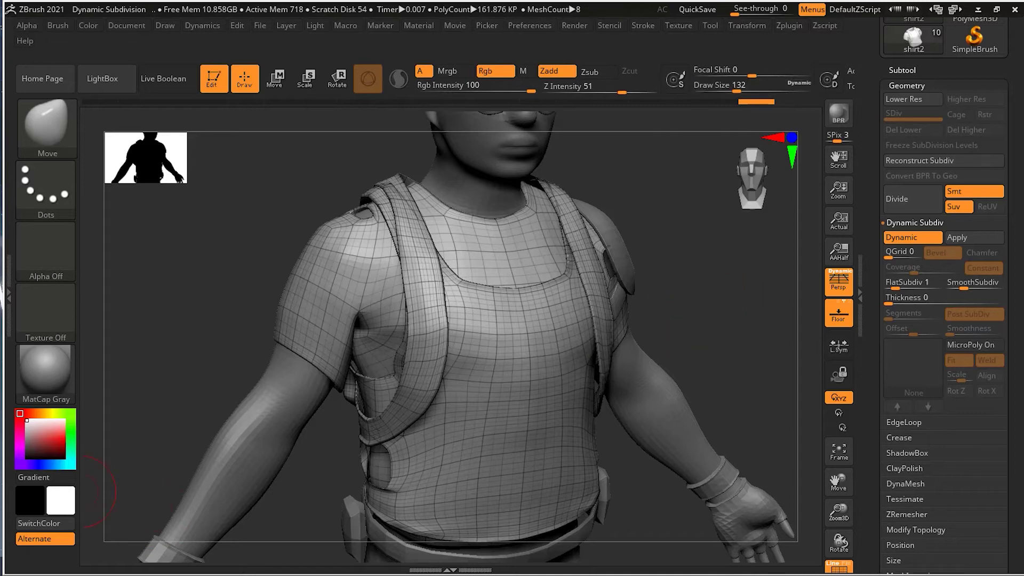
- Select the shoulder pad subtool shirt4 and turn on Dynamic Subdiv for it
mouse_move(747, 331)
left_mouse_down()
mouse_move(713, 338)
mouse_move(688, 365)
left_mouse_up()
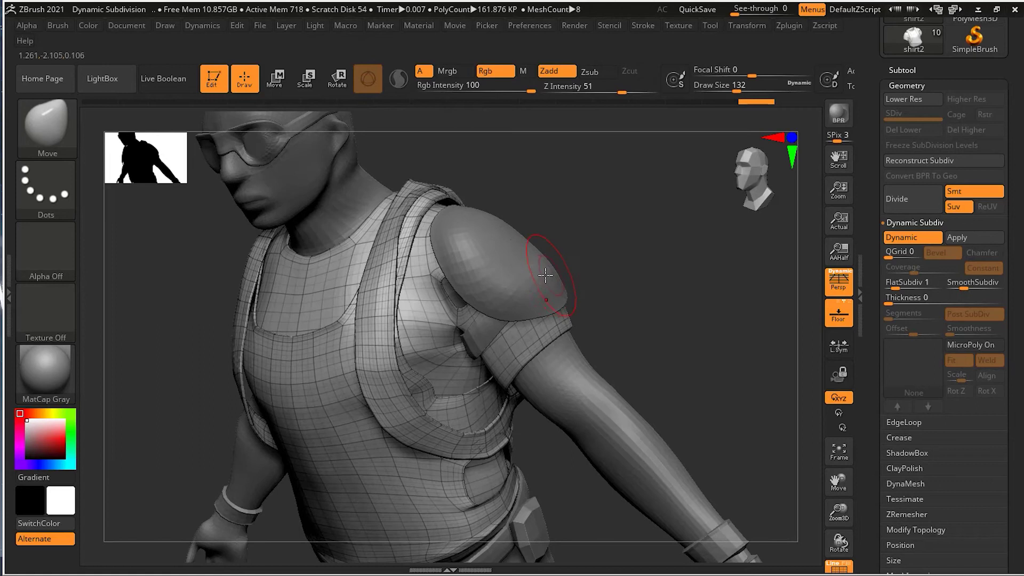
left_click(516, 261, "alt")
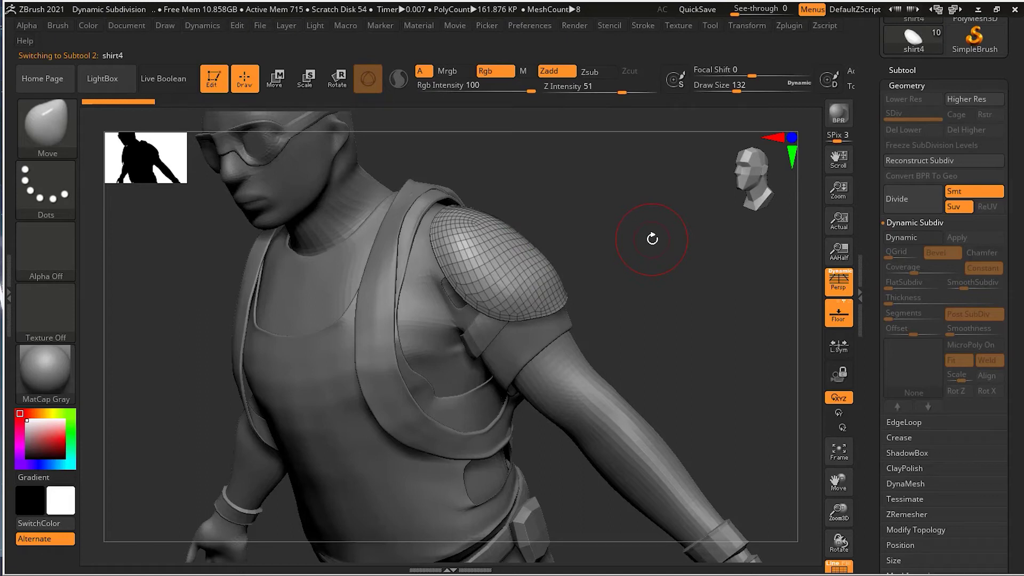
key("d")
mouse_move(628, 222)
left_mouse_down("alt")
mouse_move(681, 221)
mouse_move(658, 232)
mouse_move(645, 283)
mouse_move(635, 254)
mouse_move(644, 247)
mouse_move(643, 297)
mouse_move(515, 308)
left_mouse_up("alt")
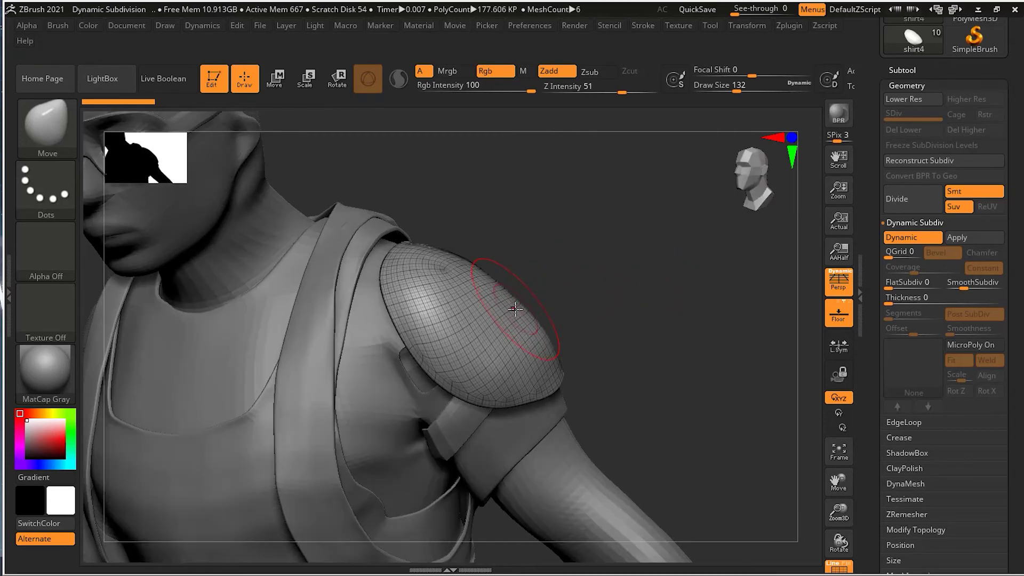
- Try reshaping the dynamically subdivided shoulder pad by pulling and pushing its surface with the Move brush
left_click_drag(516, 308, 541, 280)
mouse_move(599, 304)
left_mouse_down()
mouse_move(594, 327)
mouse_move(479, 363)
mouse_move(427, 393)
left_mouse_up()
mouse_move(647, 233)
left_mouse_down()
mouse_move(652, 219)
mouse_move(483, 245)
mouse_move(443, 264)
mouse_move(464, 219)
mouse_move(469, 229)
left_mouse_up()
left_click_drag(596, 297, 557, 292)
mouse_move(555, 330)
left_mouse_down()
mouse_move(594, 366)
mouse_move(677, 299)
left_mouse_up()
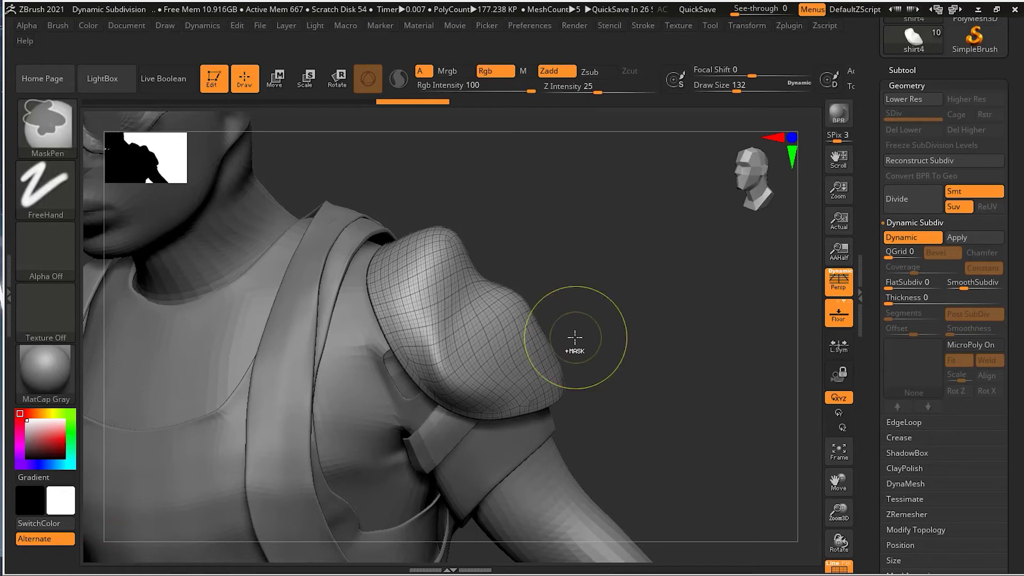
- Undo all the Move brush strokes on the shoulder pad
key("ctrl+z")
key("ctrl+z")
key("ctrl+z")
key("ctrl+z")
key("ctrl+z")
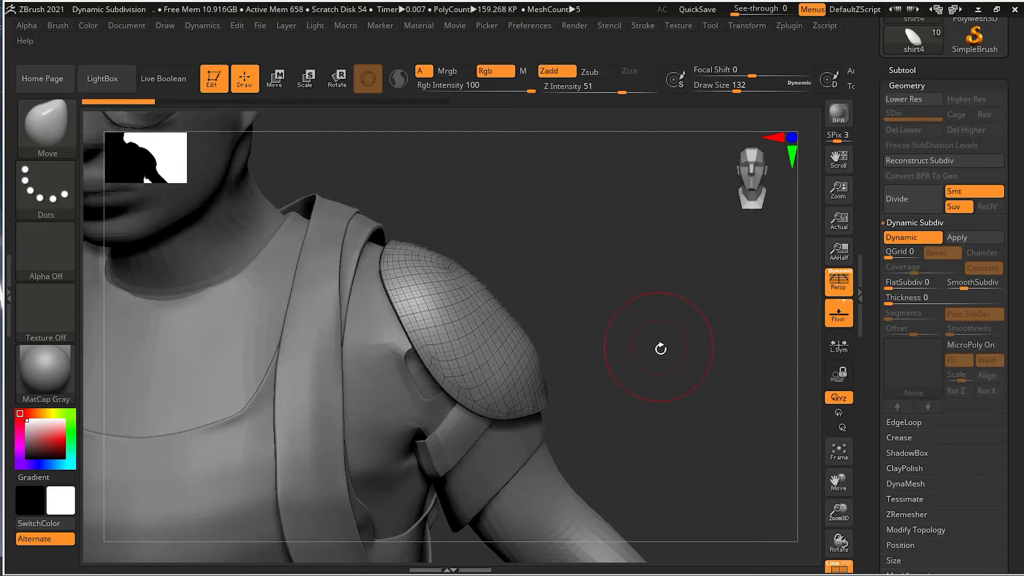
key("ctrl+z")
key("ctrl+z")
key("ctrl+z")
key("ctrl+z")
key("ctrl+z")
key("ctrl+z")
key("ctrl+z")
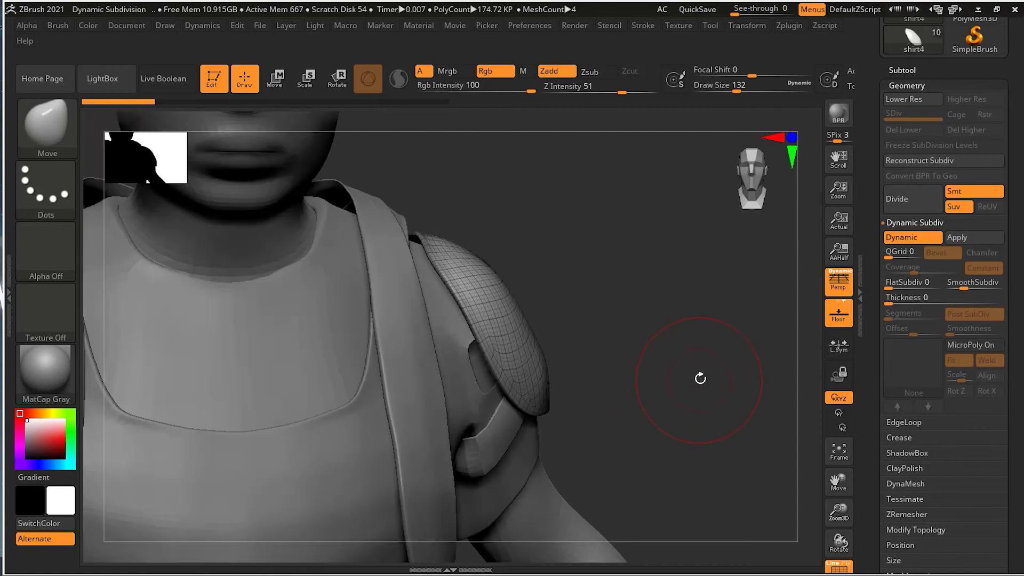
key("ctrl+z")
key("ctrl+z")
key("ctrl+z")
key("ctrl+z")
key("ctrl+z")
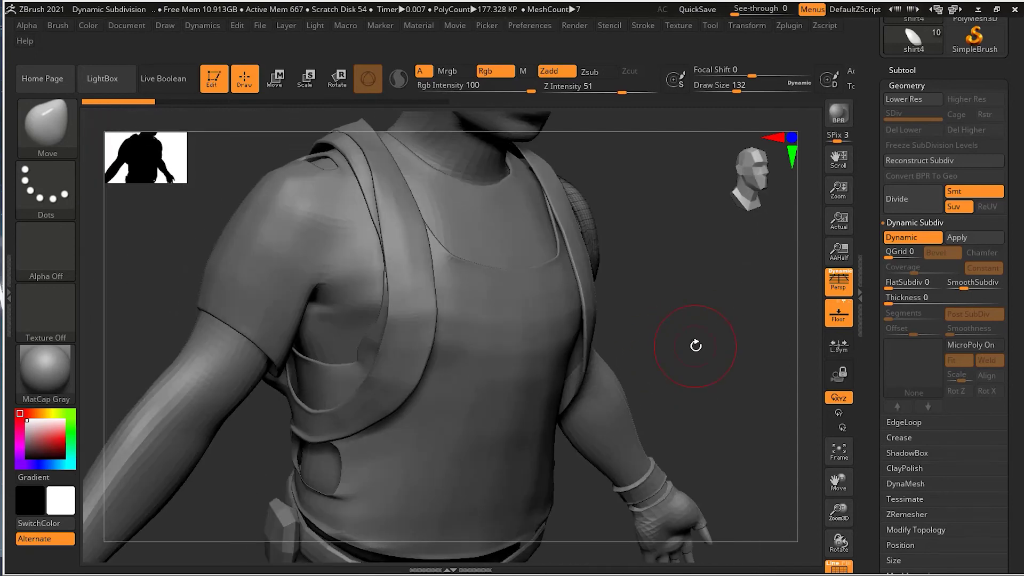
key("ctrl+z")
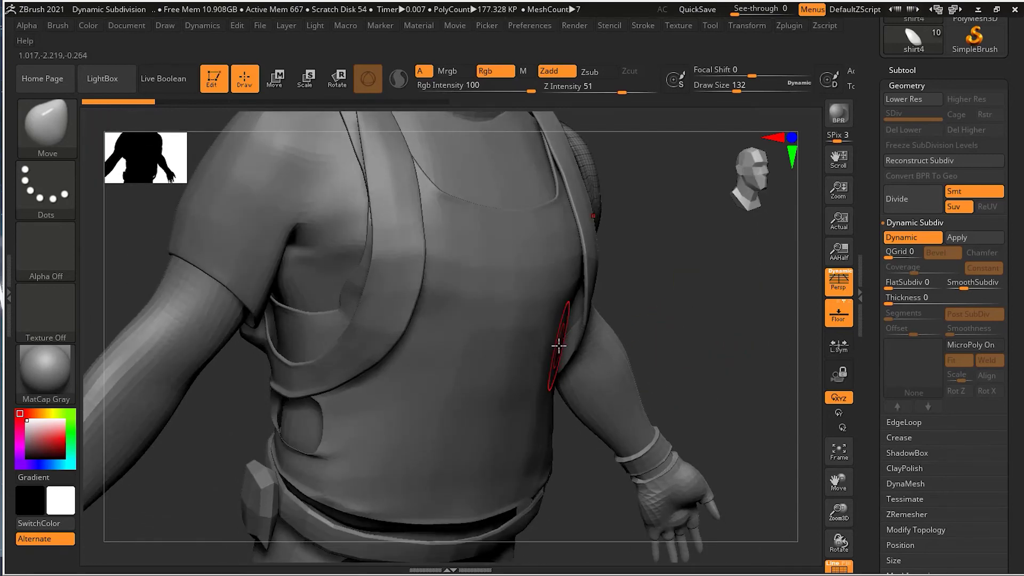
- Make the shirt2 subtool on the soldier's torso active again
left_click(522, 334, "alt")
key("shift+f")
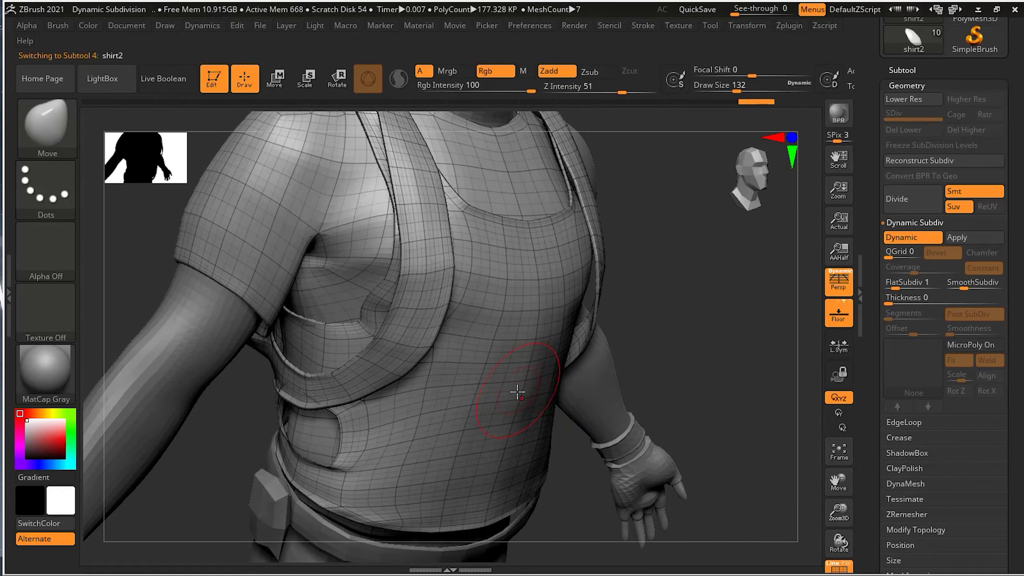
- Try pushing and pulling folds into the lower front of the dynamically subdivided shirt with the Move brush
left_click_drag(526, 411, 551, 432)
mouse_move(746, 351)
left_mouse_down()
mouse_move(427, 469)
mouse_move(393, 448)
mouse_move(386, 460)
left_mouse_up()
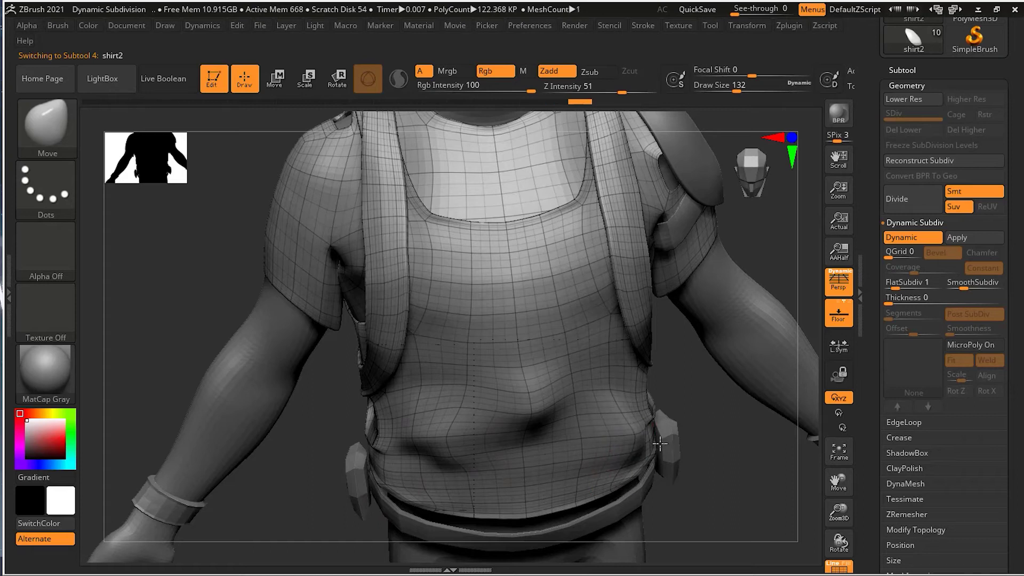
left_click_drag(702, 413, 707, 408)
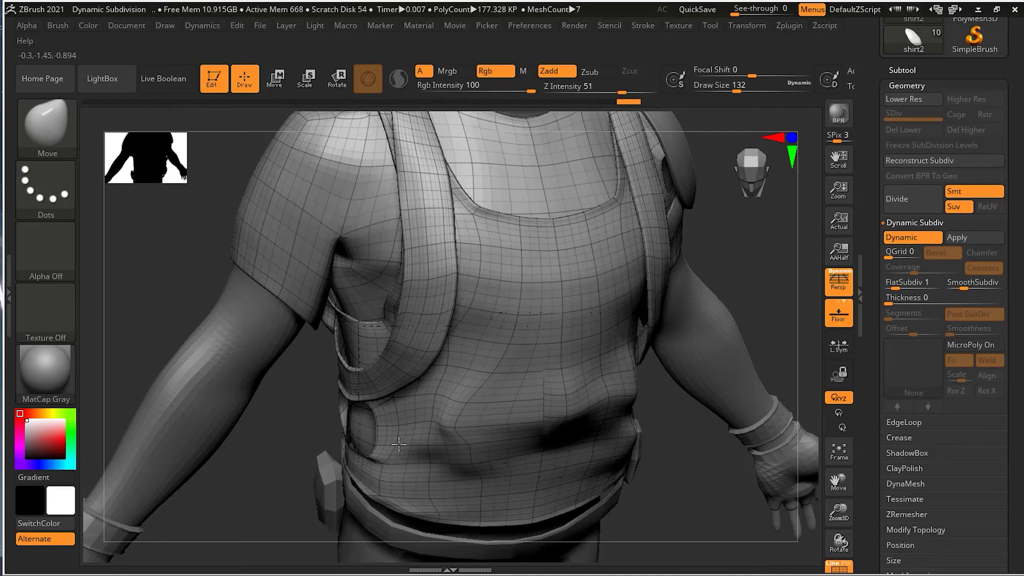
left_click_drag(677, 455, 613, 425)
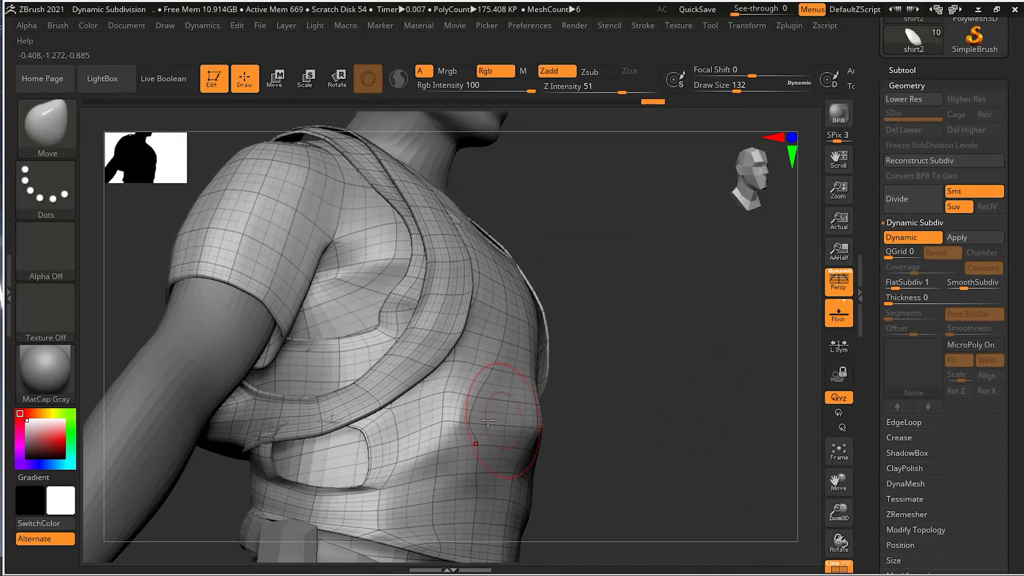
- Compare the deformed shirt with Dynamic Subdiv off and on from several angles
key("shift+d")
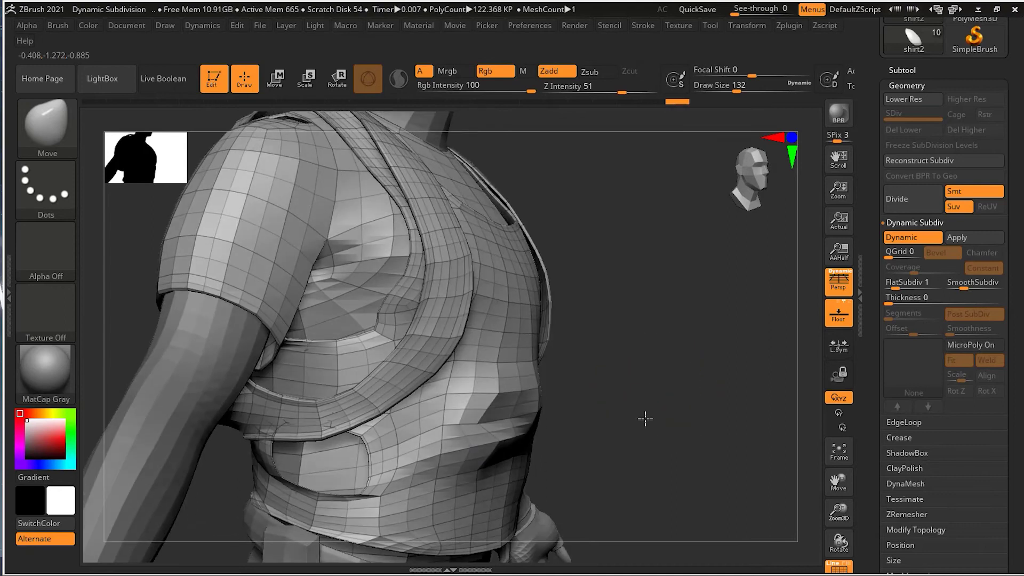
key("shift+d")
left_click_drag(670, 368, 591, 368)
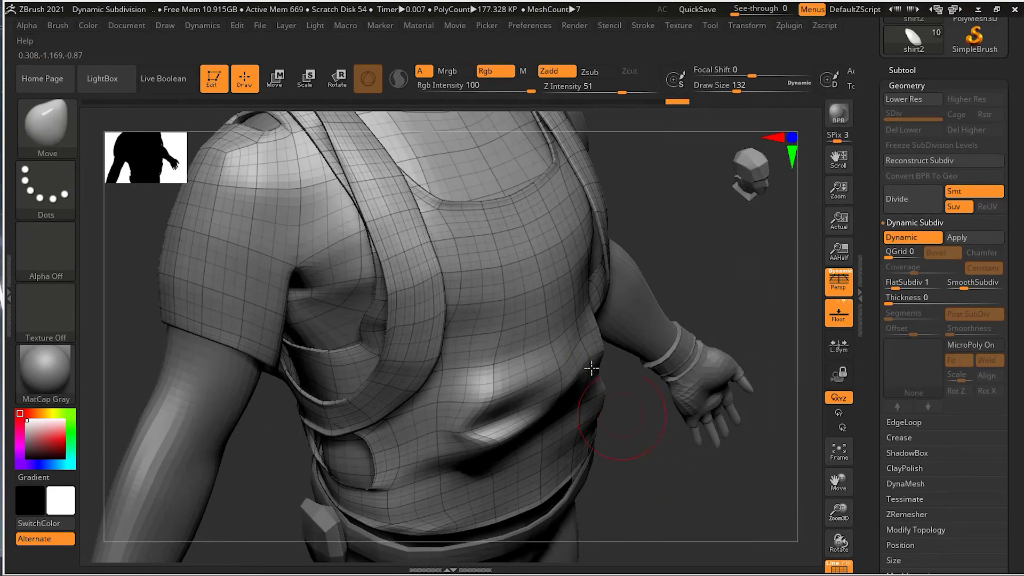
mouse_move(657, 481)
left_mouse_down()
mouse_move(706, 313)
mouse_move(727, 370)
left_mouse_up()
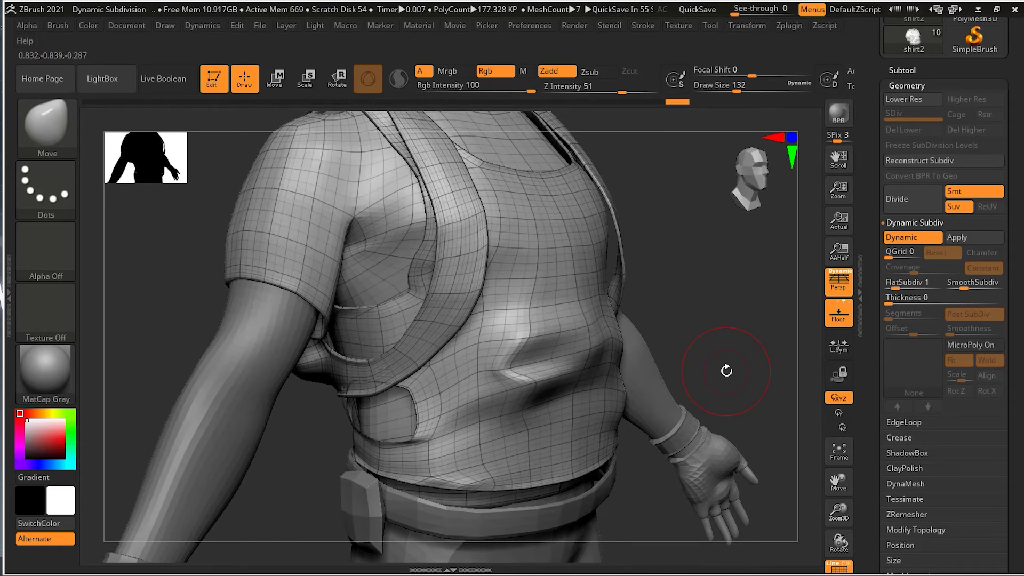
left_click_drag(726, 370, 741, 331)
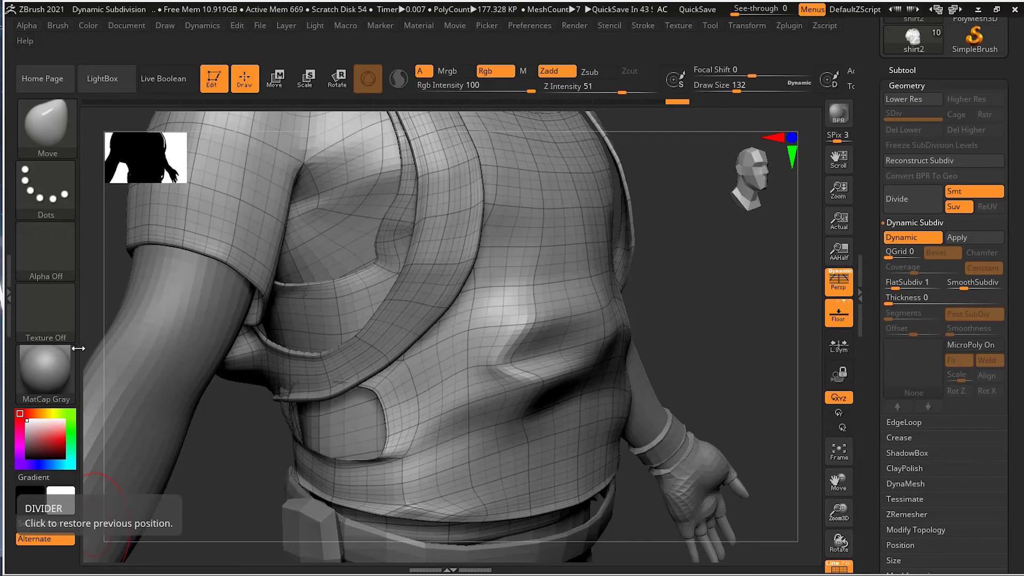
- Switch to the Standard brush and reduce its draw size to 17 on the shirt
left_click(47, 125)
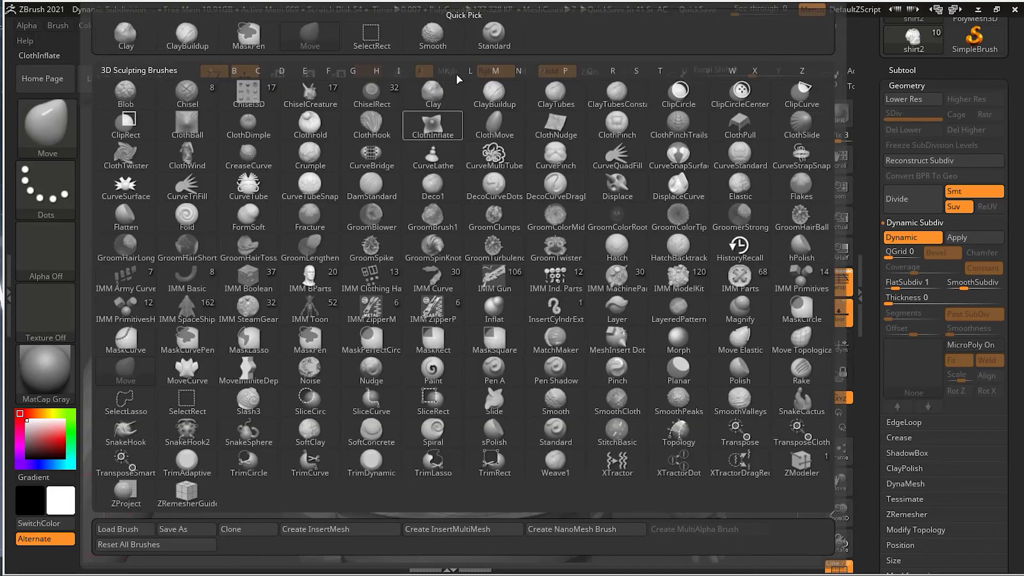
left_click(433, 125)
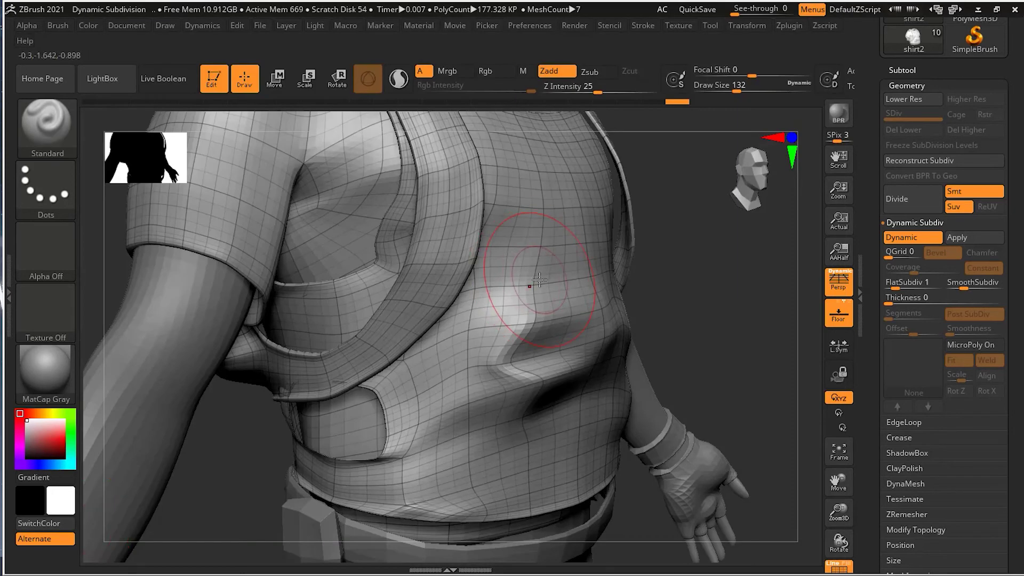
key("s")
mouse_move(536, 283)
left_mouse_down()
mouse_move(477, 283)
mouse_move(519, 285)
mouse_move(506, 287)
left_mouse_up()
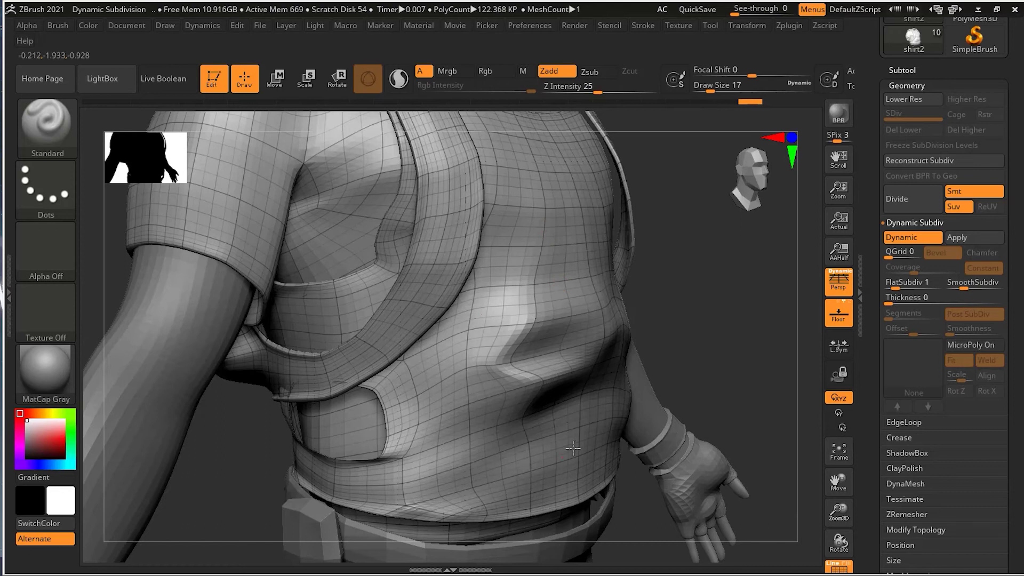
left_click_drag(704, 329, 700, 334)
left_click_drag(740, 262, 695, 274)
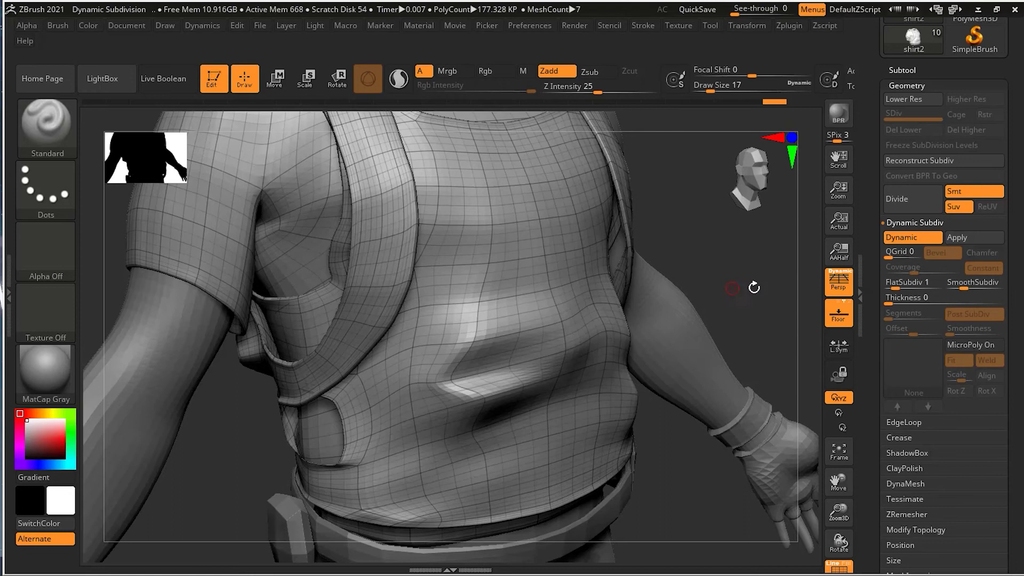
- Undo the Move brush deformations on the front of the shirt
key("ctrl")
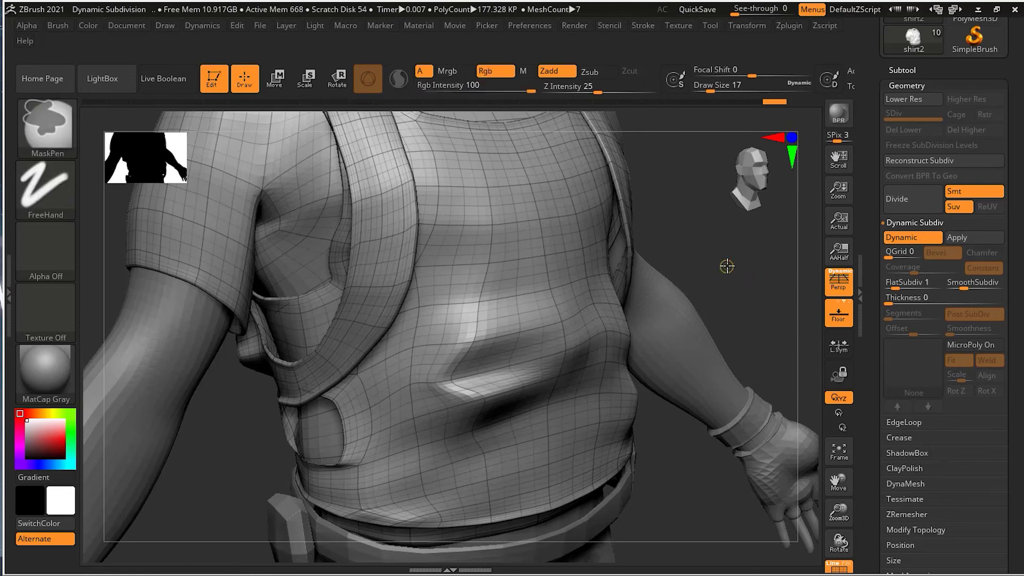
key("ctrl+z")
key("ctrl+z")
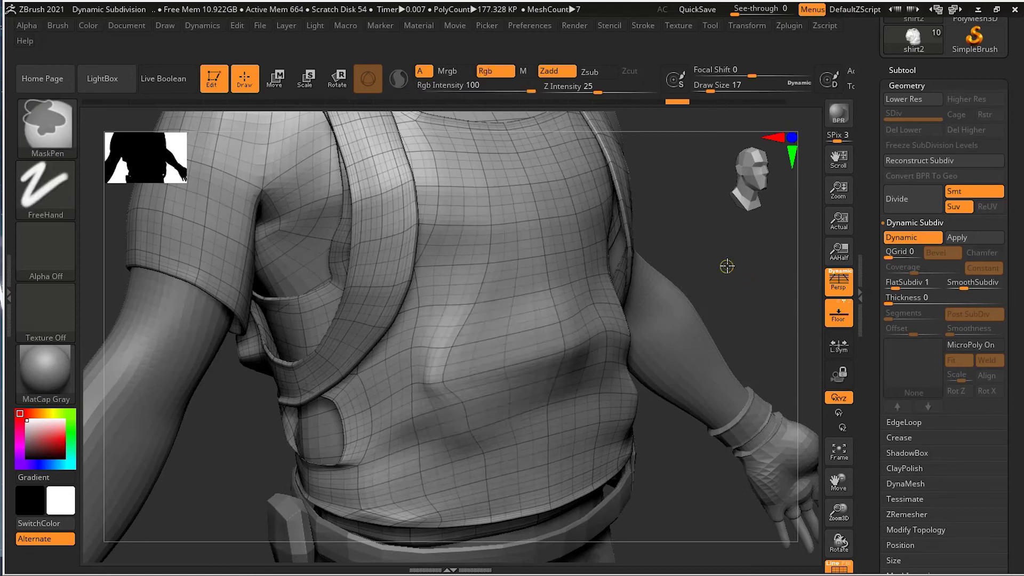
key("ctrl+z")
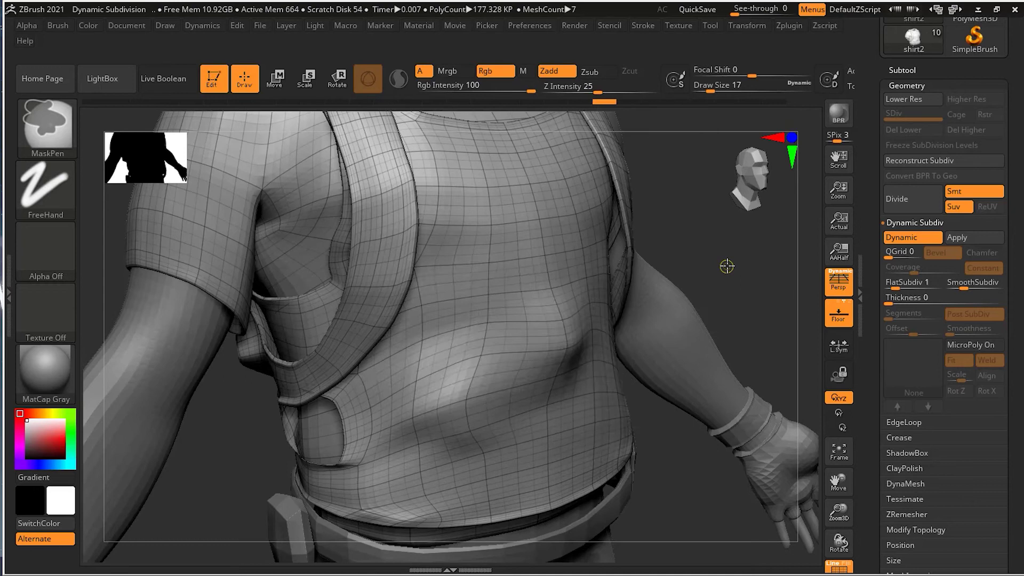
key("ctrl+z")
mouse_move(726, 266)
left_mouse_down()
mouse_move(697, 267)
mouse_move(681, 423)
mouse_move(654, 434)
mouse_move(670, 414)
mouse_move(719, 415)
mouse_move(736, 309)
left_mouse_up()
left_click_drag(718, 361, 674, 285, "alt")
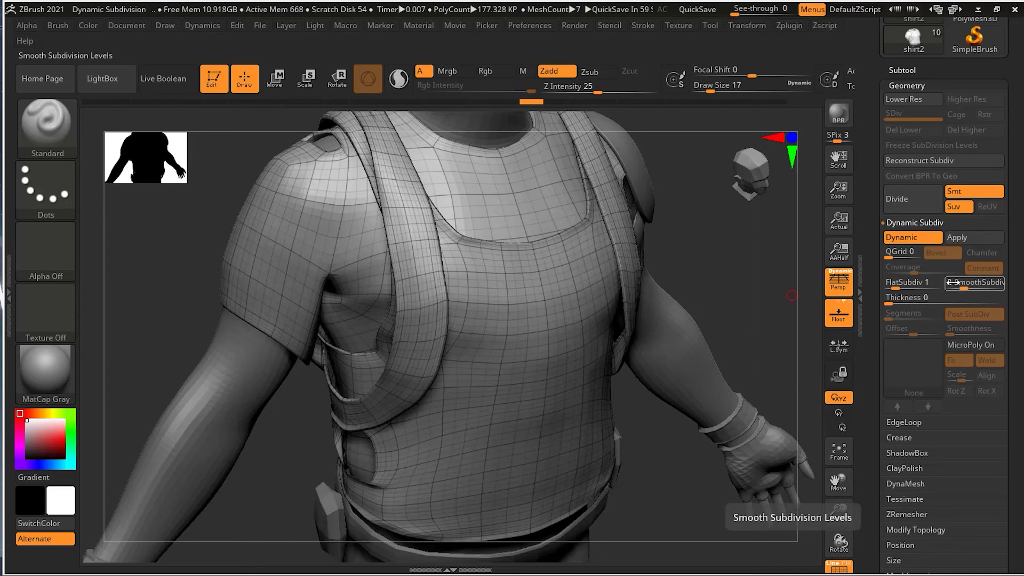
- Apply the shirt's Dynamic Subdiv as real subdivision levels and turn off the polyframe wireframe
left_click(966, 238)
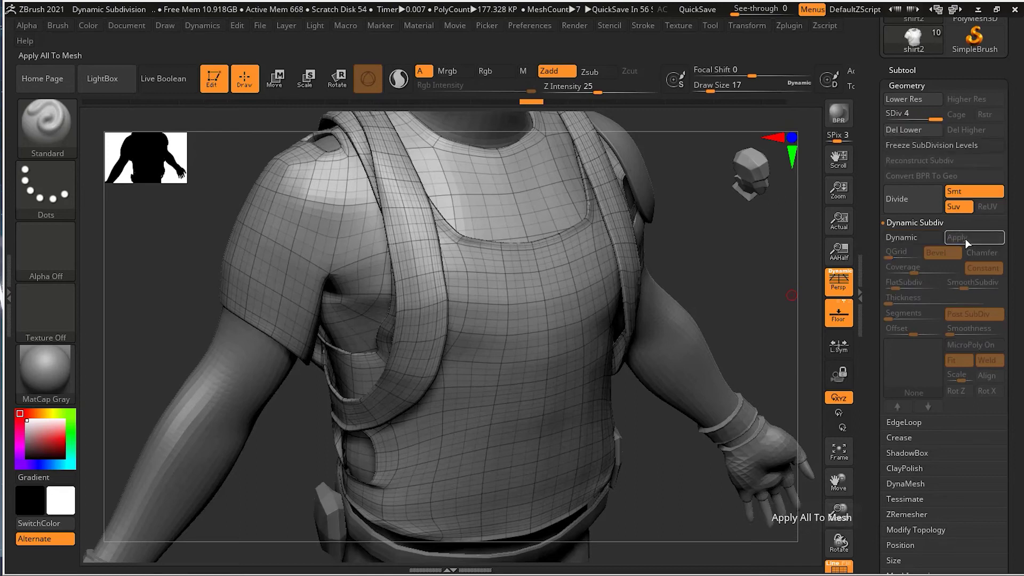
left_click_drag(725, 300, 736, 277)
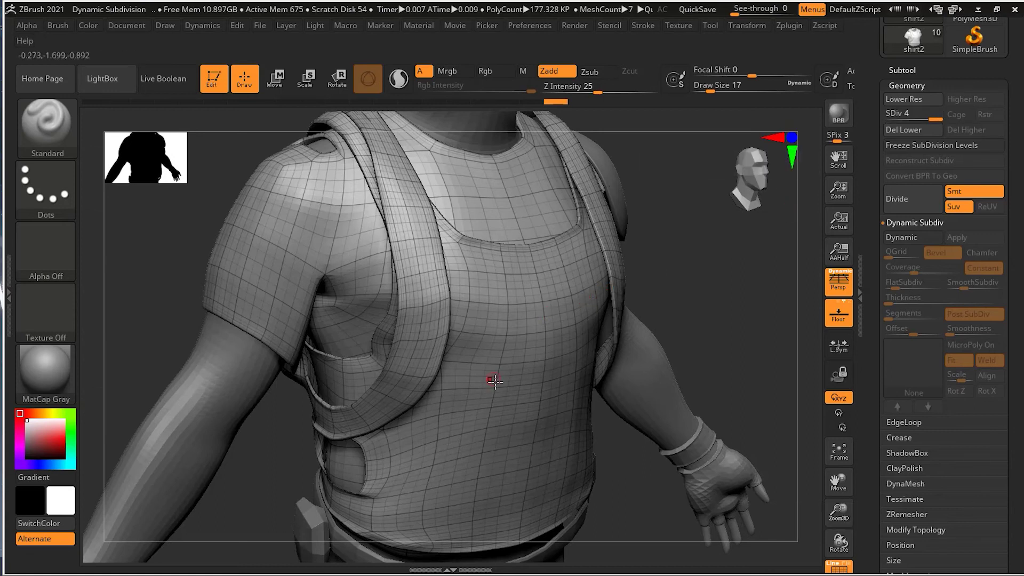
left_click(840, 569)
left_click_drag(663, 299, 529, 325)
left_click_drag(683, 306, 674, 320)
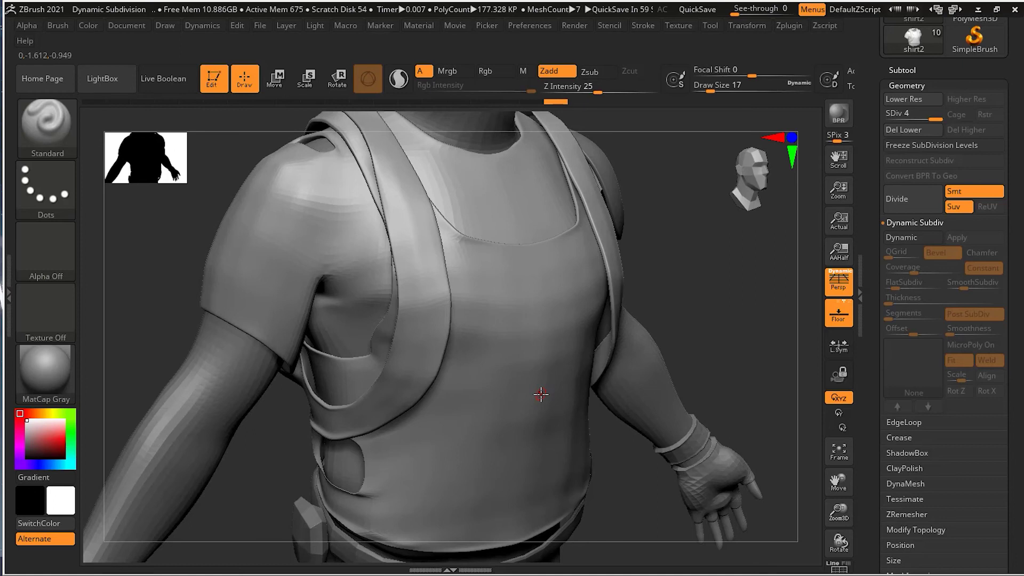
- Set the Standard brush's draw size to 39 and sculpt two long curved strokes down the front of the shirt
key("s")
left_click_drag(543, 395, 566, 398)
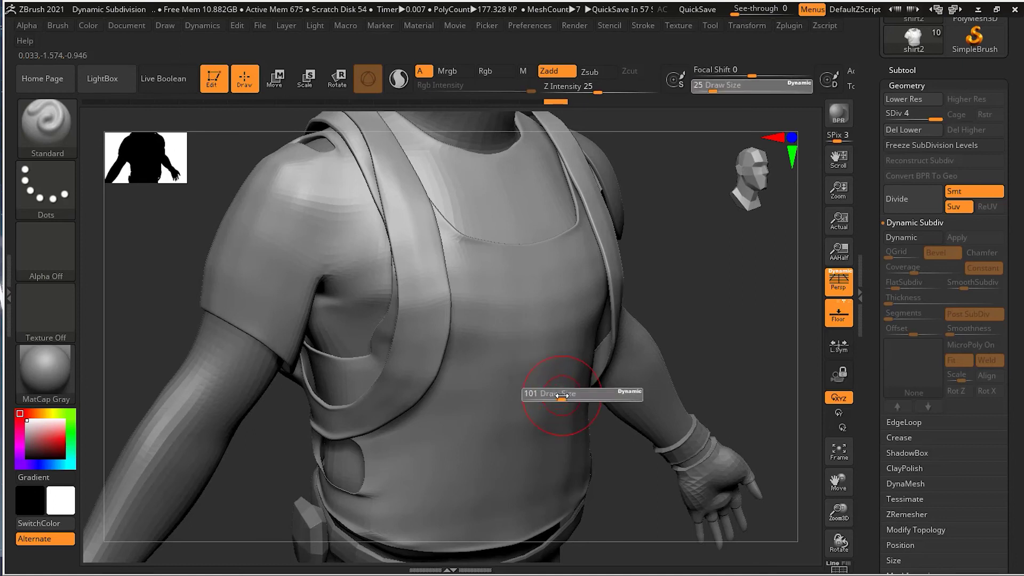
key("shift")
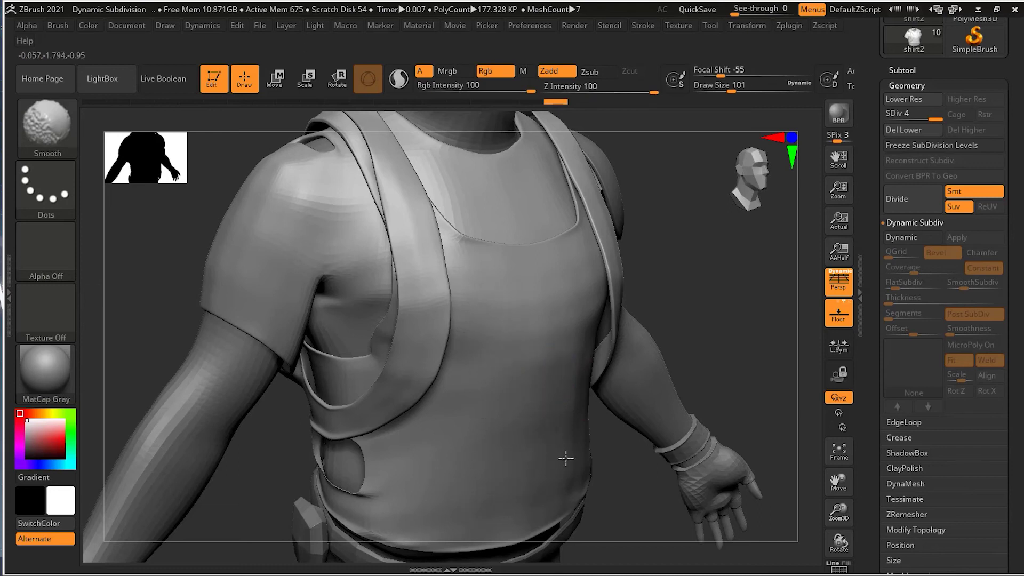
right_click_drag(622, 476, 608, 472)
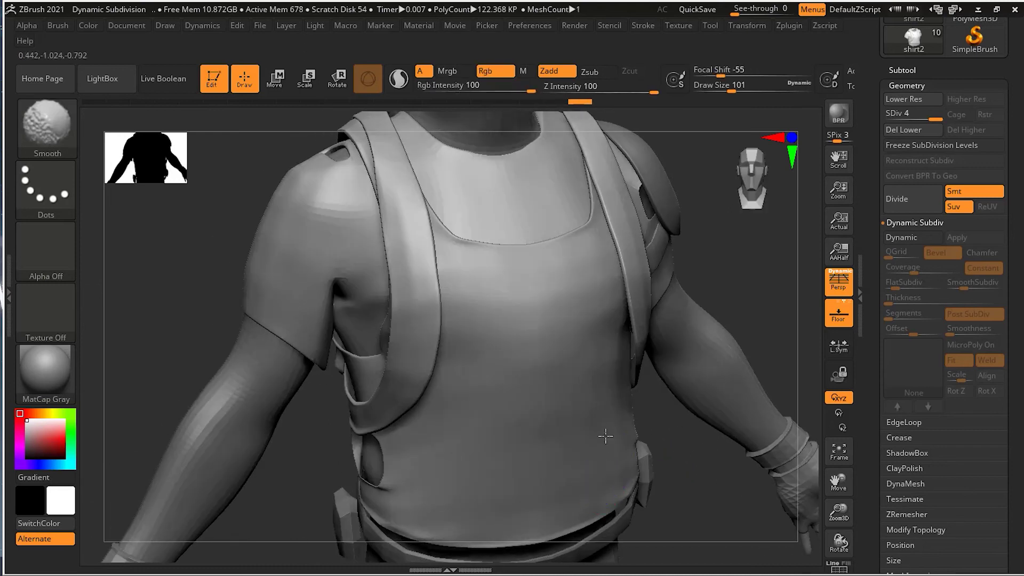
key("s")
left_click_drag(559, 401, 545, 402)
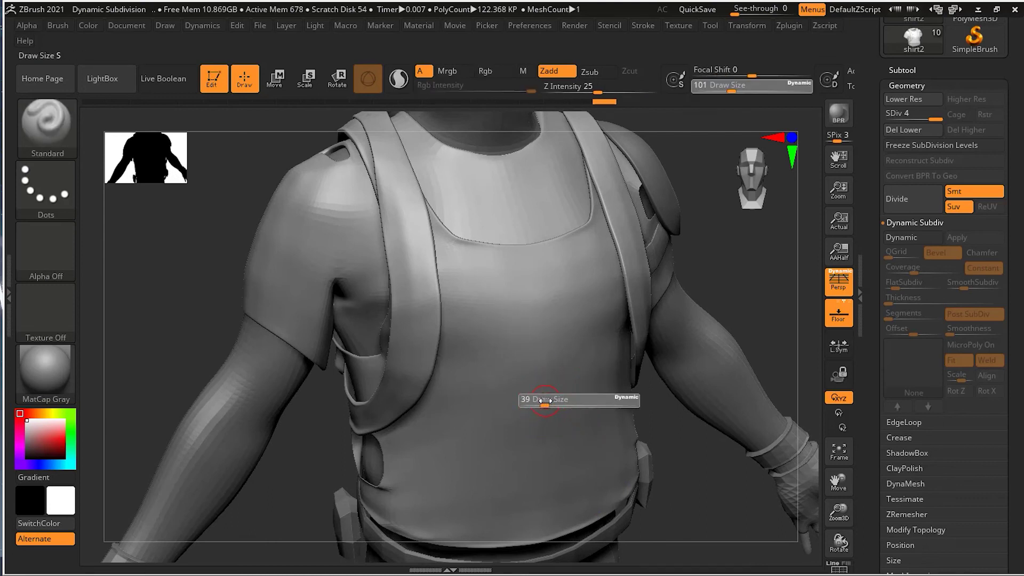
mouse_move(468, 293)
left_mouse_down()
mouse_move(512, 354)
mouse_move(541, 474)
left_mouse_up()
mouse_move(493, 510)
left_mouse_down()
mouse_move(453, 468)
mouse_move(552, 425)
mouse_move(572, 344)
mouse_move(548, 294)
left_mouse_up()
right_click_drag(683, 418, 698, 415)
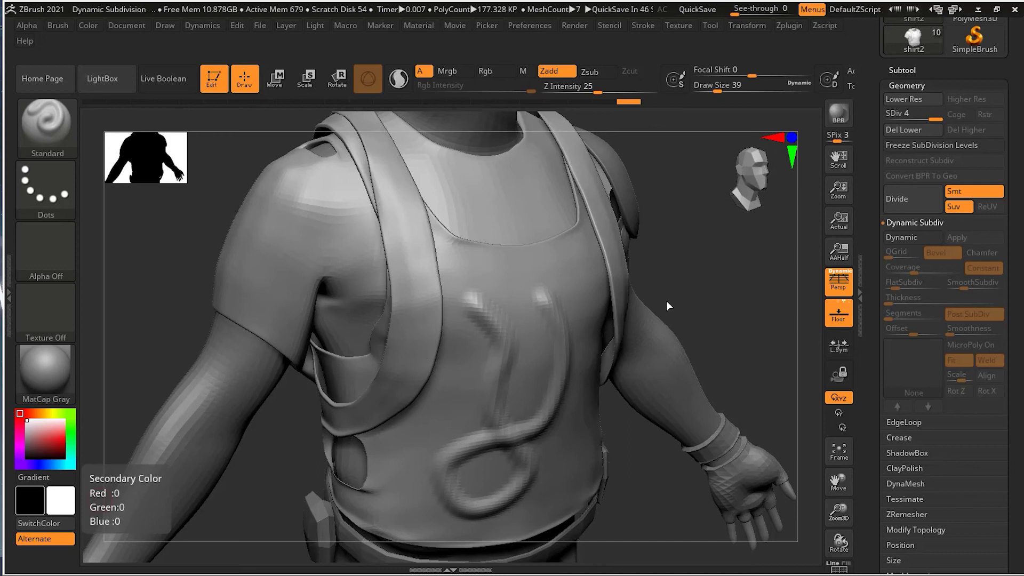
- Examine the sculpted strokes on the subdivided shirt from several angles and distances
left_click_drag(686, 298, 691, 304)
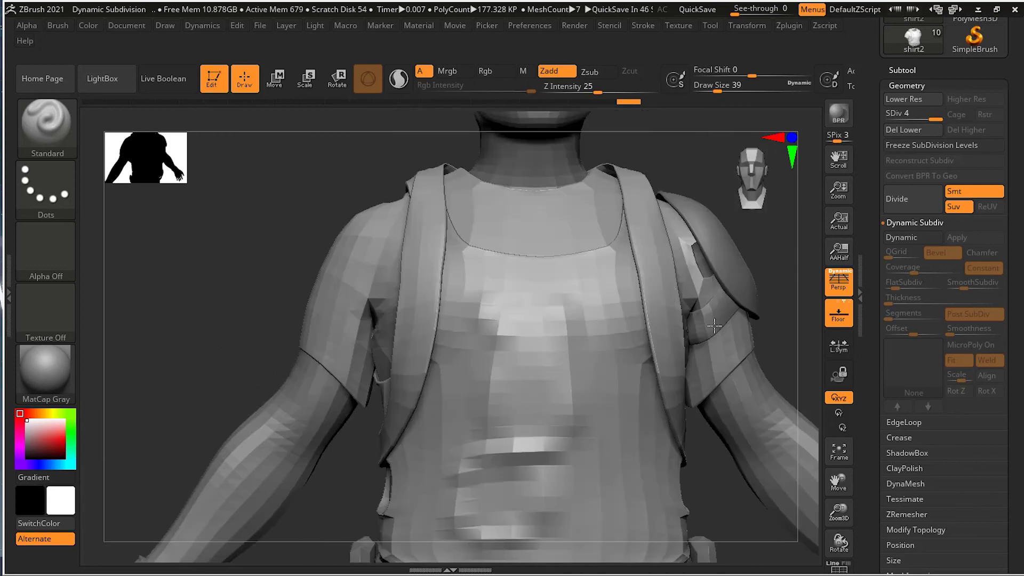
left_click_drag(457, 240, 468, 525)
key("ctrl+z")
mouse_move(713, 455)
left_mouse_down()
mouse_move(622, 441)
mouse_move(630, 459)
left_mouse_up()
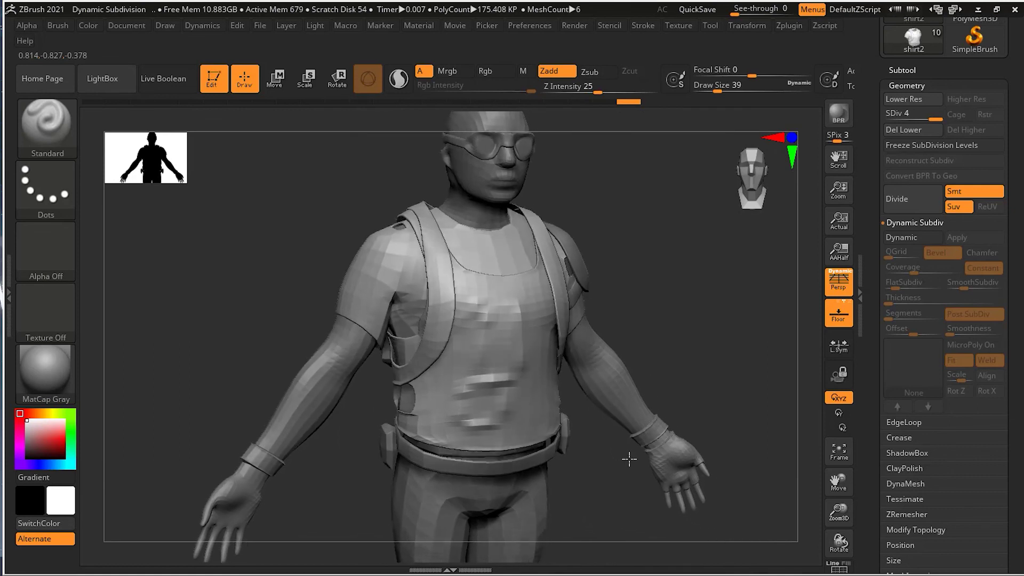
left_click_drag(405, 341, 528, 443)
key("ctrl+z")
left_click_drag(683, 252, 679, 313, "alt")
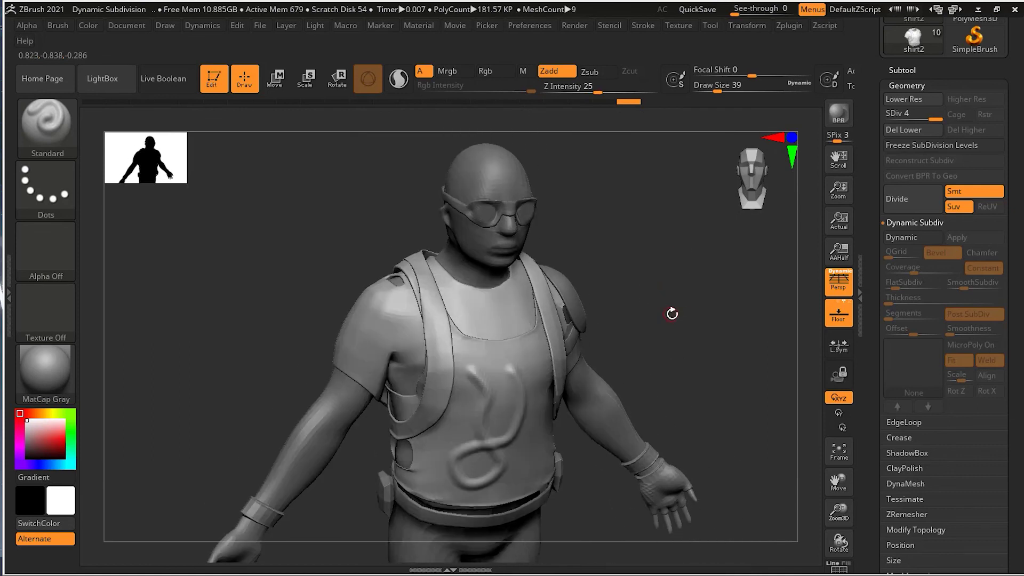